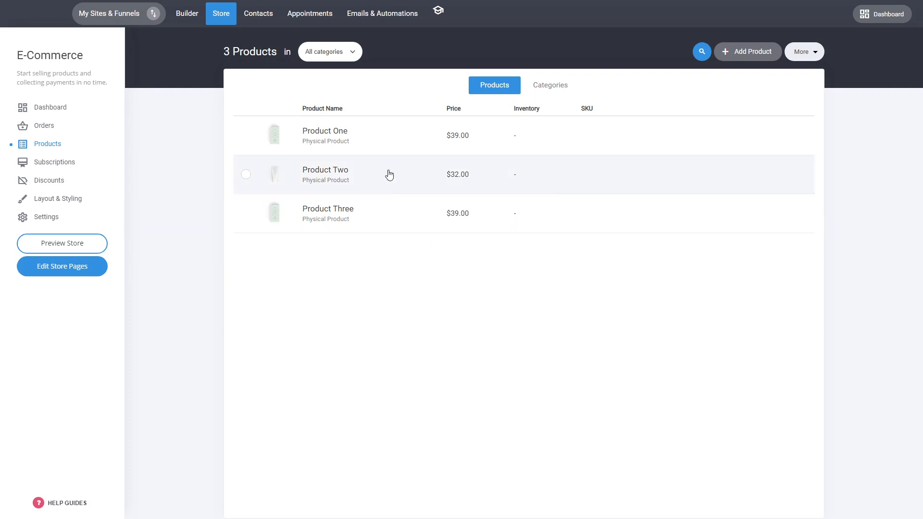
# Look over the product types offered for a new product and the options for importing products from a CSV file.
pyautogui.click(753, 53)
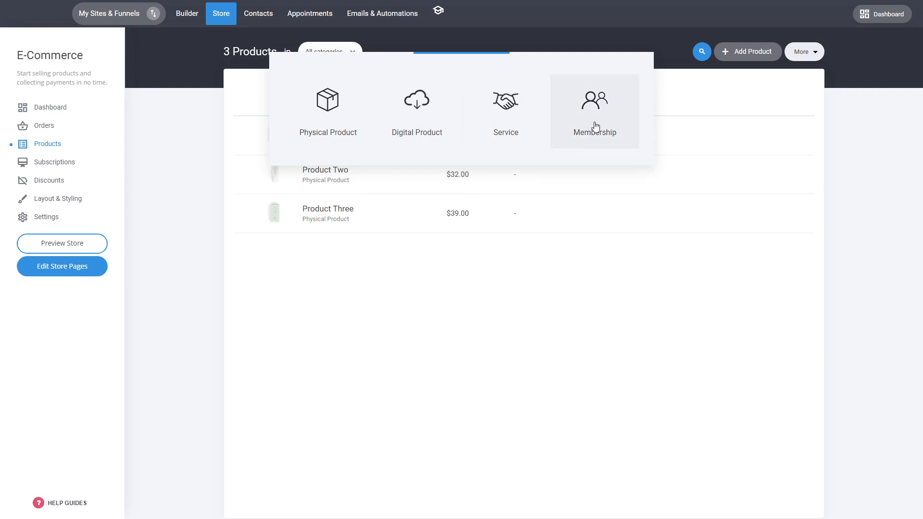
pyautogui.click(646, 287)
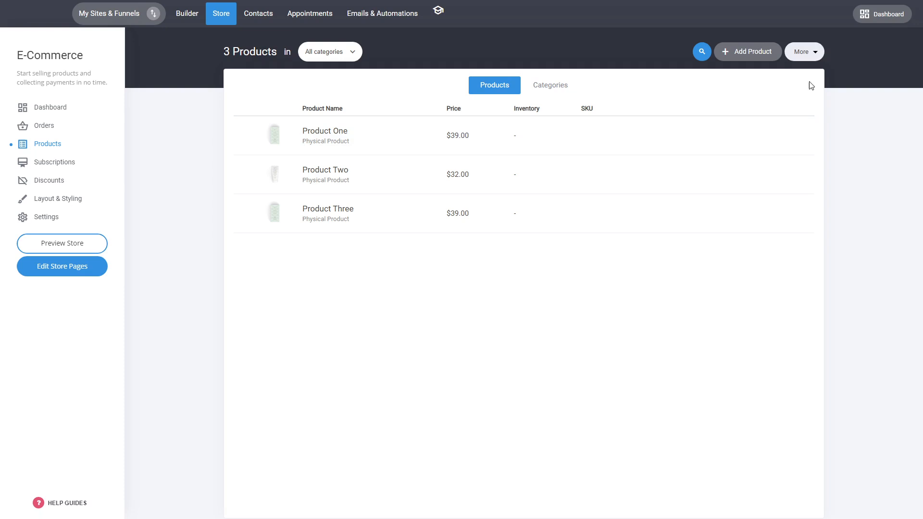
pyautogui.click(811, 57)
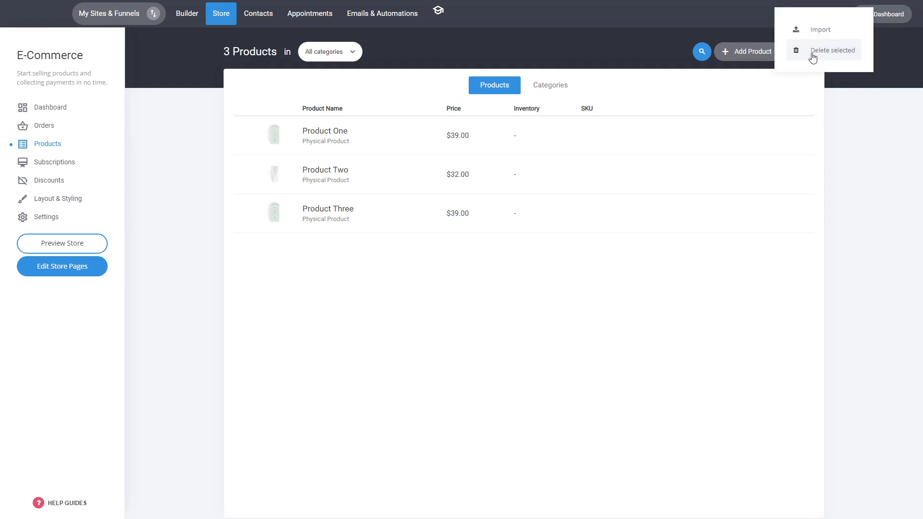
pyautogui.click(820, 29)
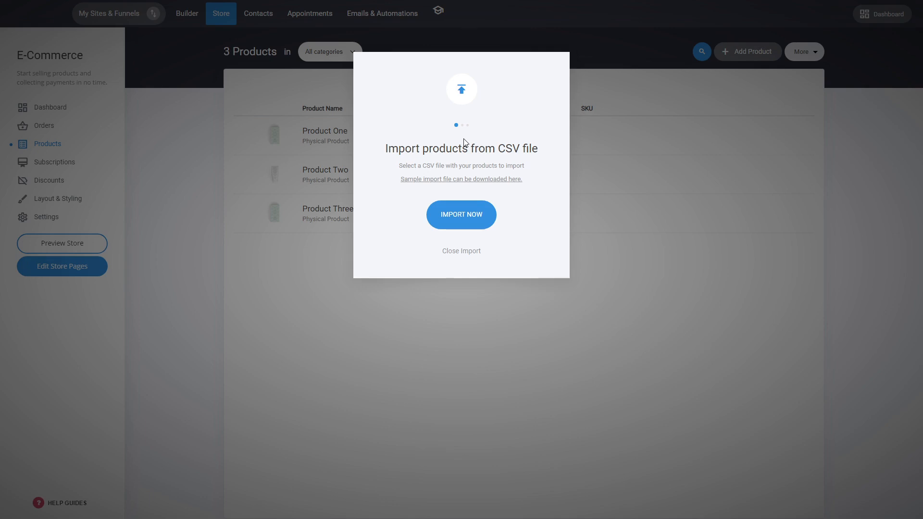
pyautogui.click(472, 251)
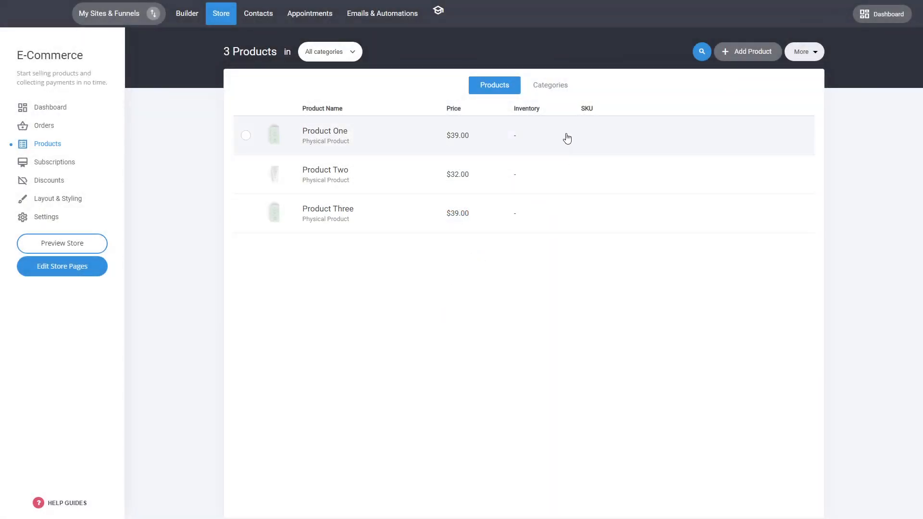
# Create a new top-level product category named Category 2.
pyautogui.click(545, 94)
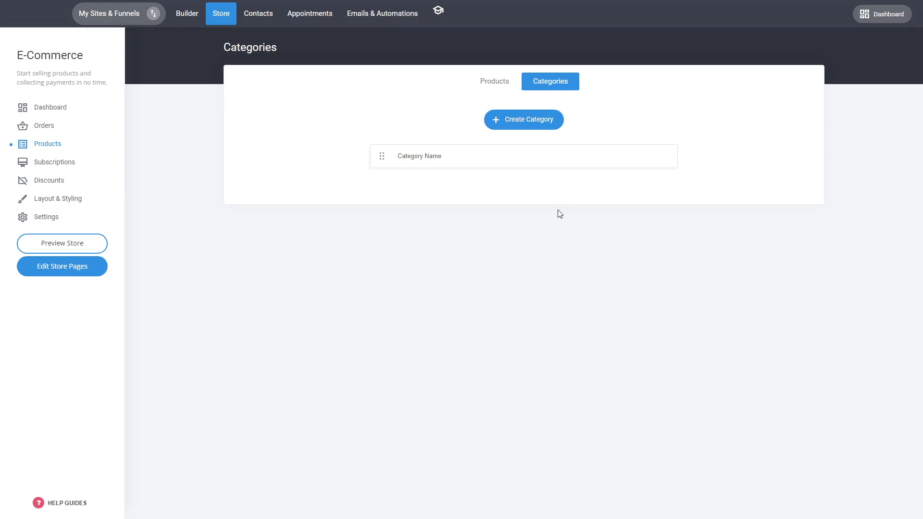
pyautogui.click(533, 124)
pyautogui.write('Category 2')
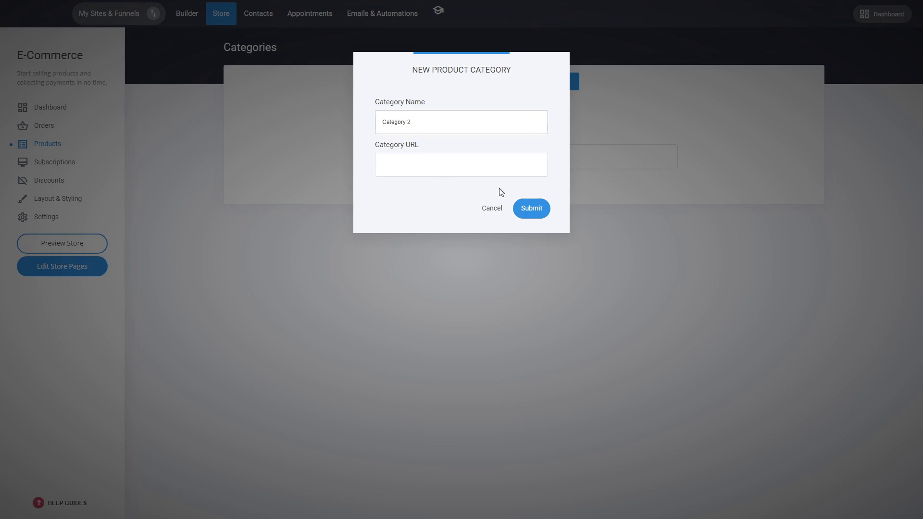
pyautogui.click(545, 144)
pyautogui.click(537, 213)
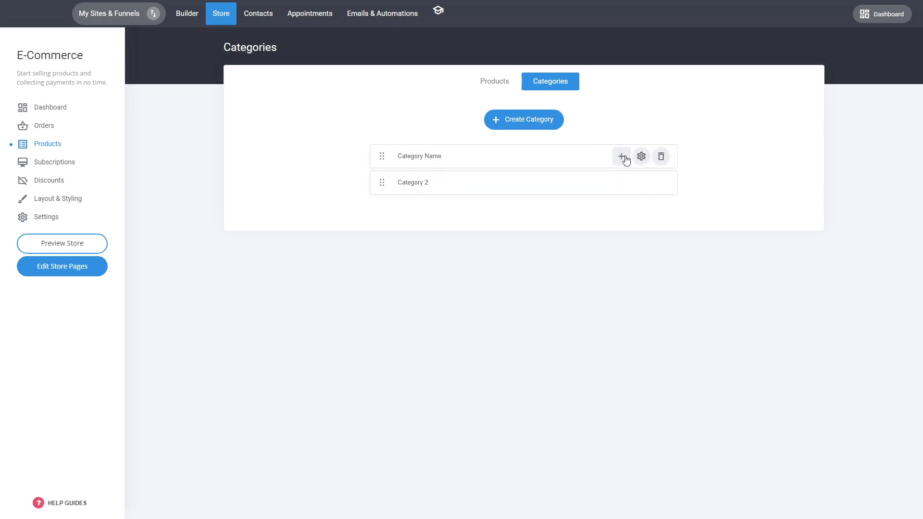
# Add a subcategory named Sub Category under the Category Name category.
pyautogui.click(624, 159)
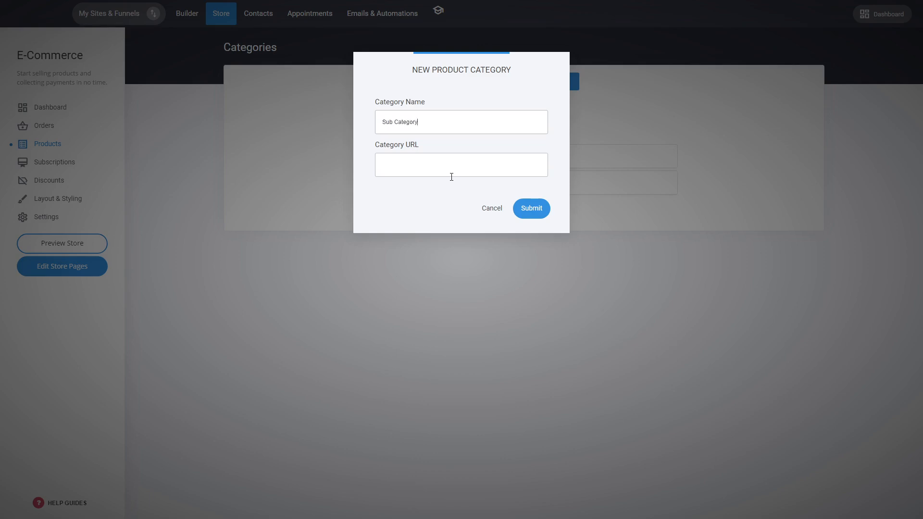
pyautogui.click(523, 210)
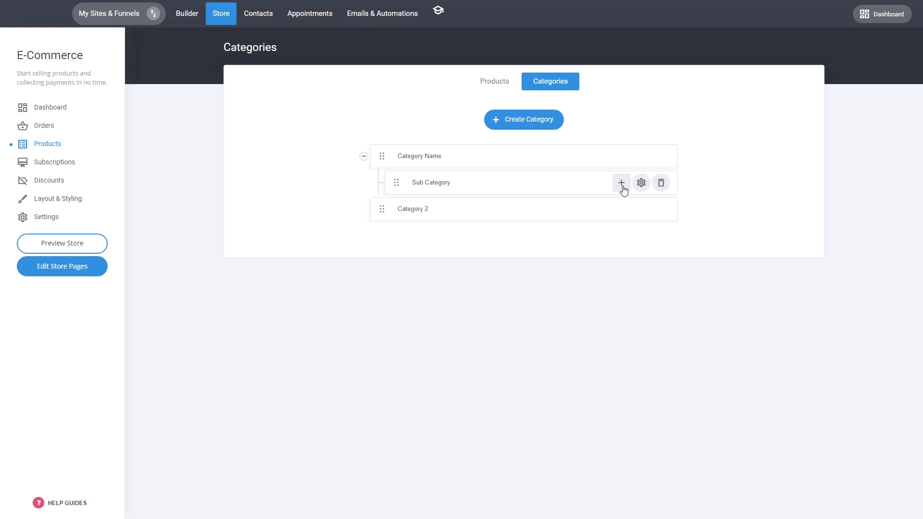
# Open Product One from the product list for editing and preview its store page.
pyautogui.click(498, 86)
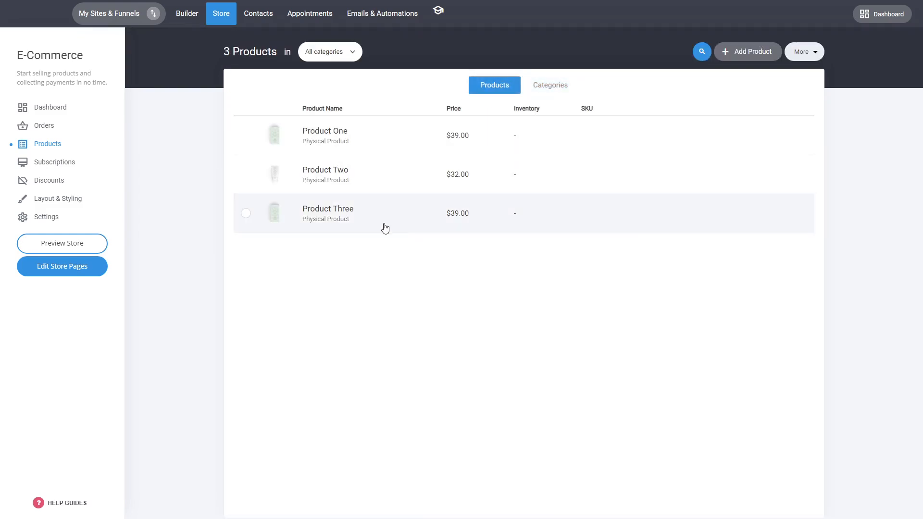
pyautogui.click(323, 137)
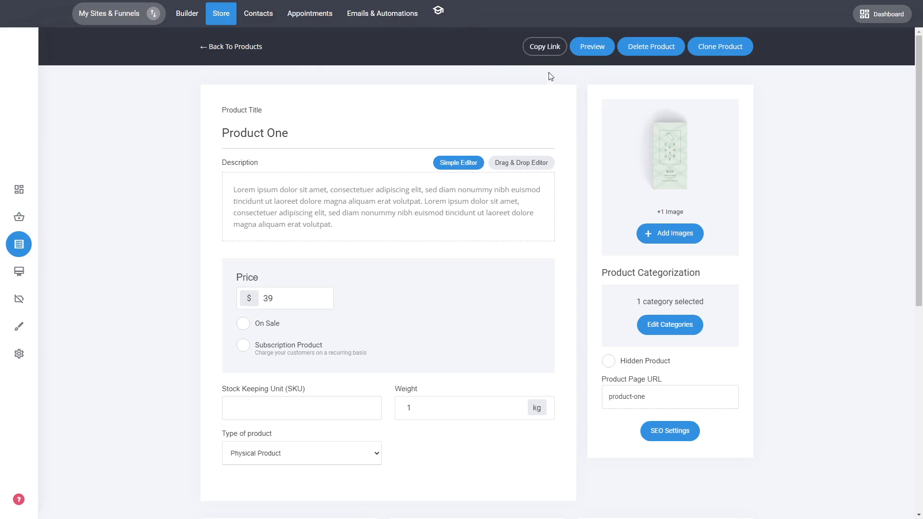
pyautogui.click(553, 56)
pyautogui.click(592, 54)
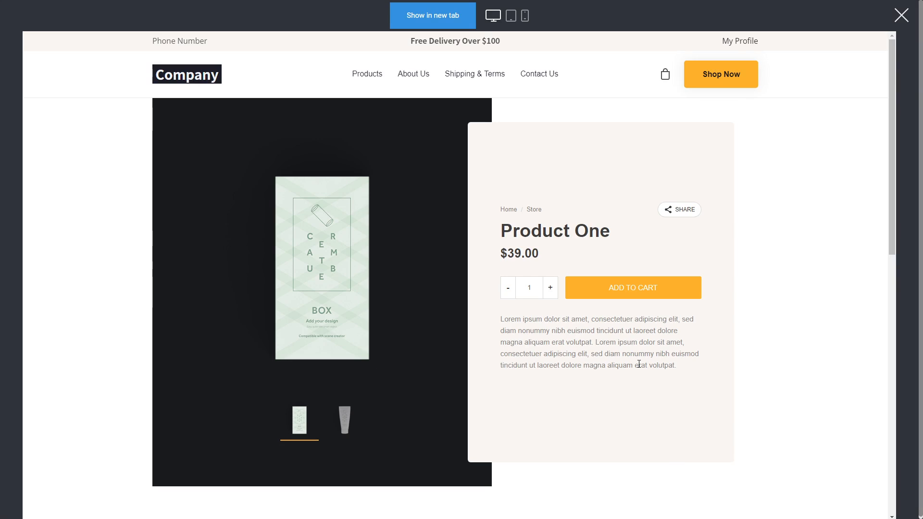
pyautogui.click(901, 26)
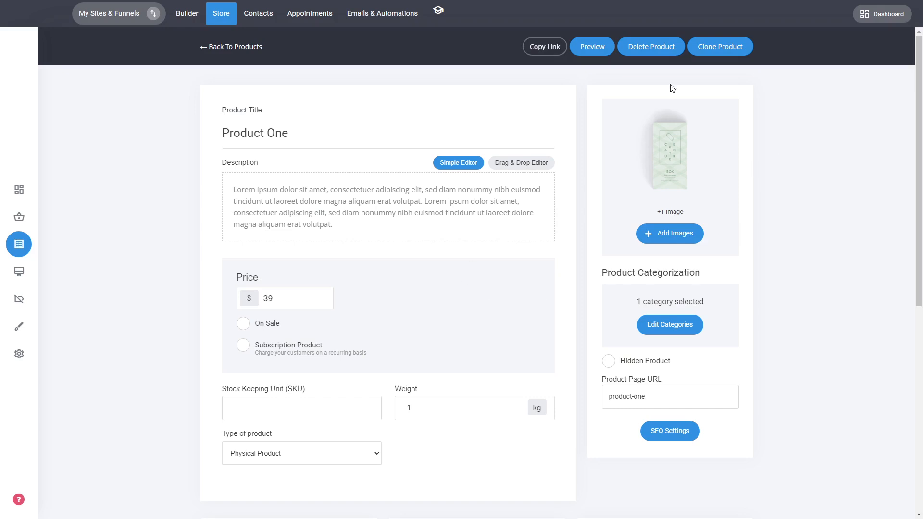
# Move the white tube picture ahead of the green box in Product One's images, save, and preview the product page.
pyautogui.click(678, 187)
pyautogui.moveTo(721, 123); pyautogui.dragTo(656, 135)
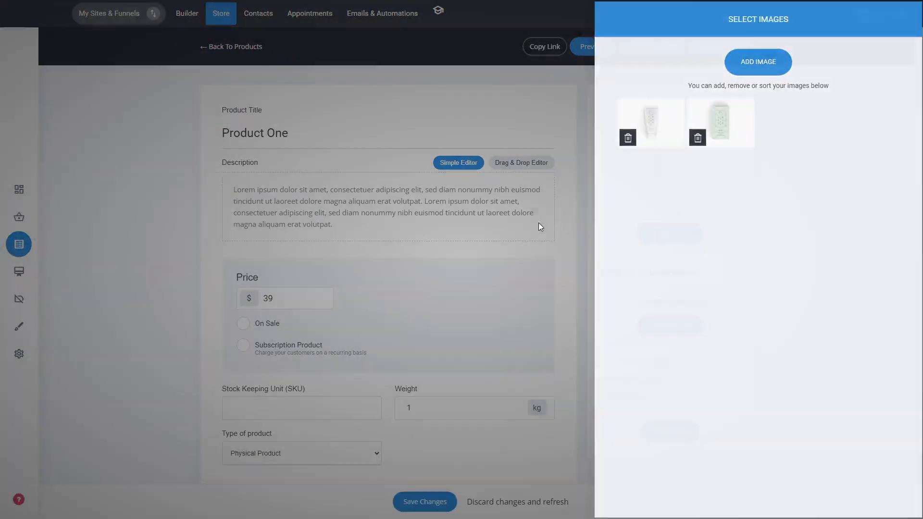
pyautogui.click(539, 223)
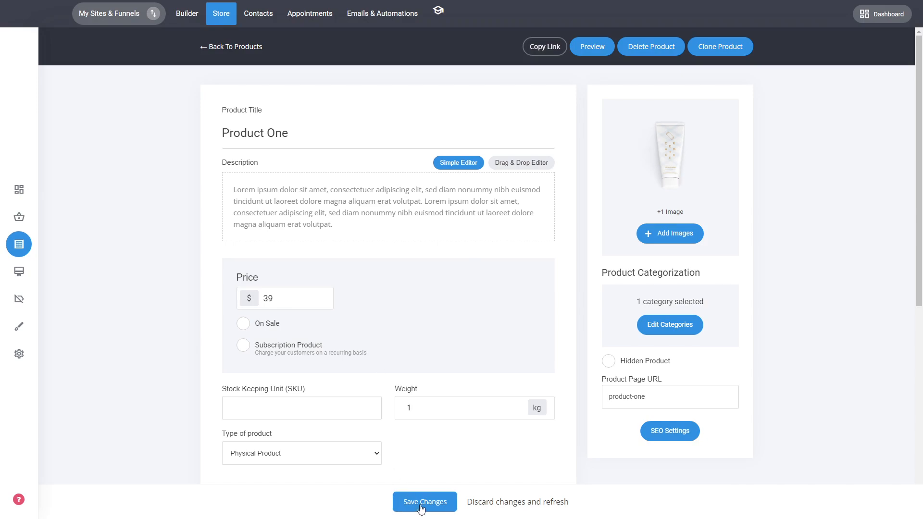
pyautogui.click(449, 495)
pyautogui.click(603, 50)
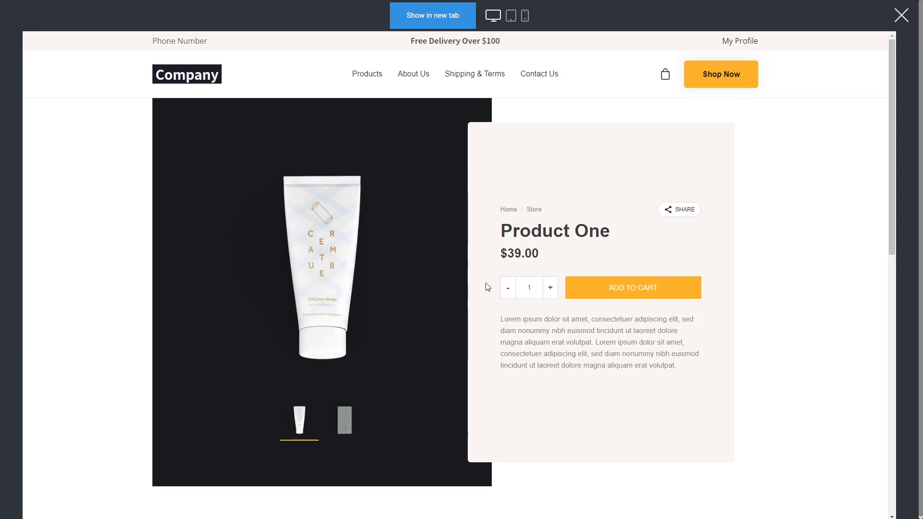
pyautogui.click(901, 16)
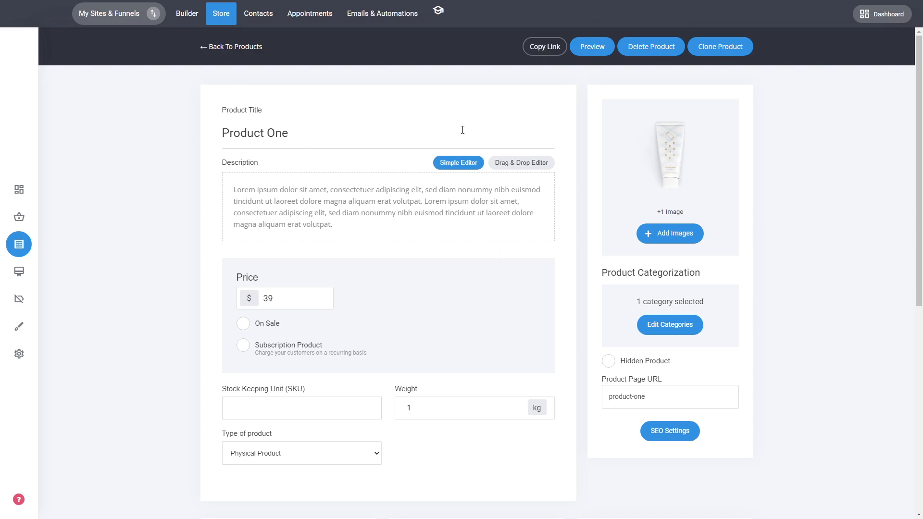
# Switch the product description to the Drag & Drop Editor and add an Accordion widget below the text.
pyautogui.click(520, 165)
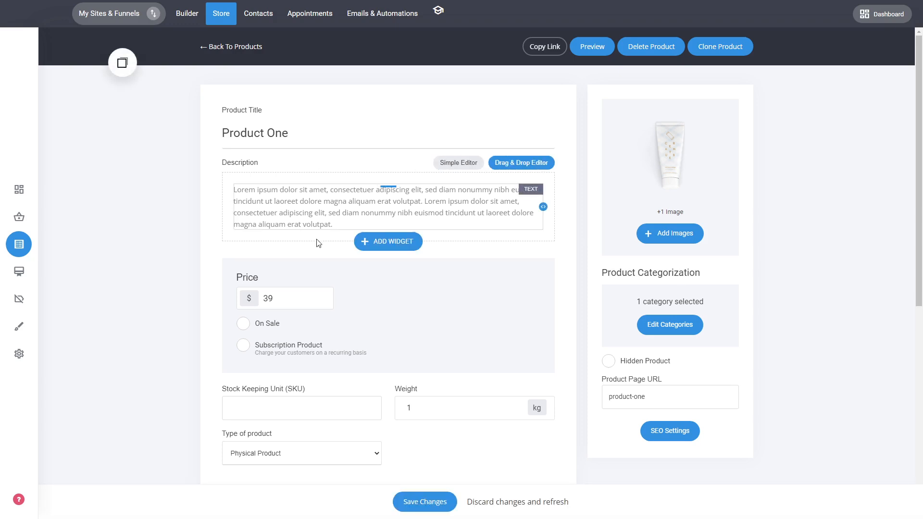
pyautogui.click(395, 242)
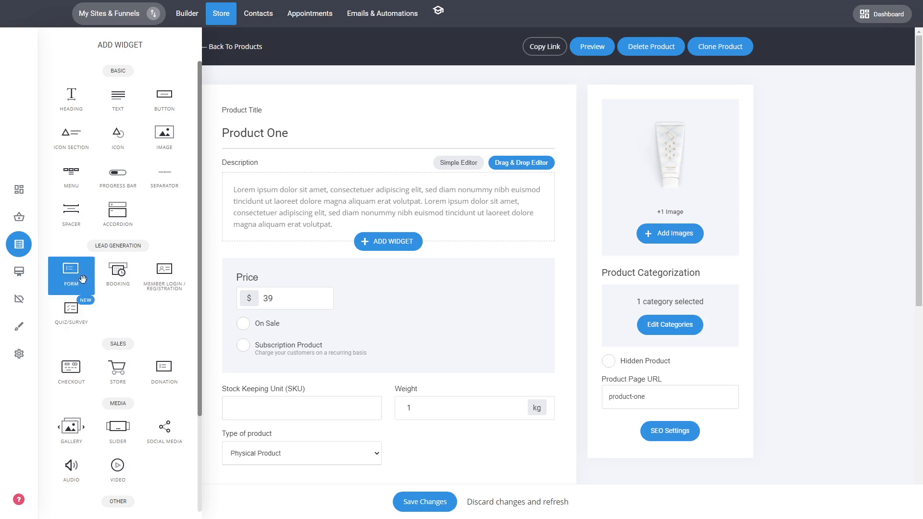
pyautogui.scroll(-5, 124, 202)
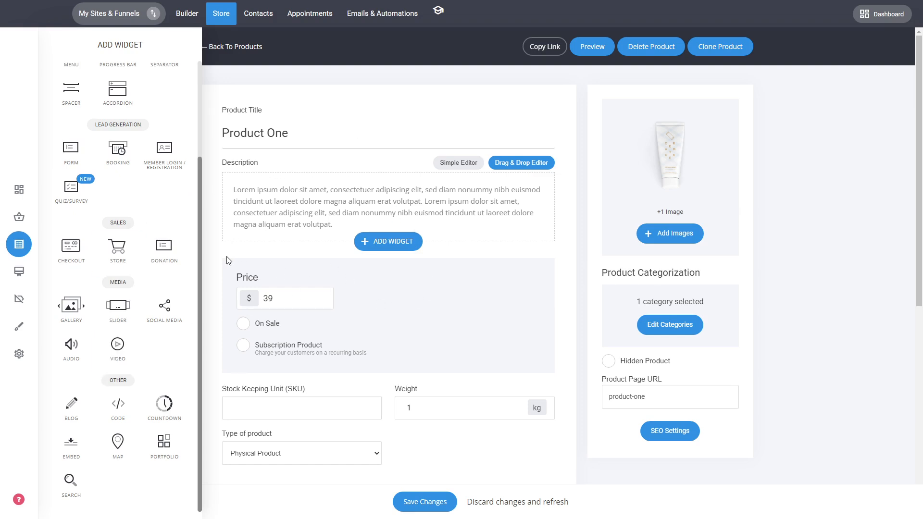
pyautogui.scroll(3, 173, 235)
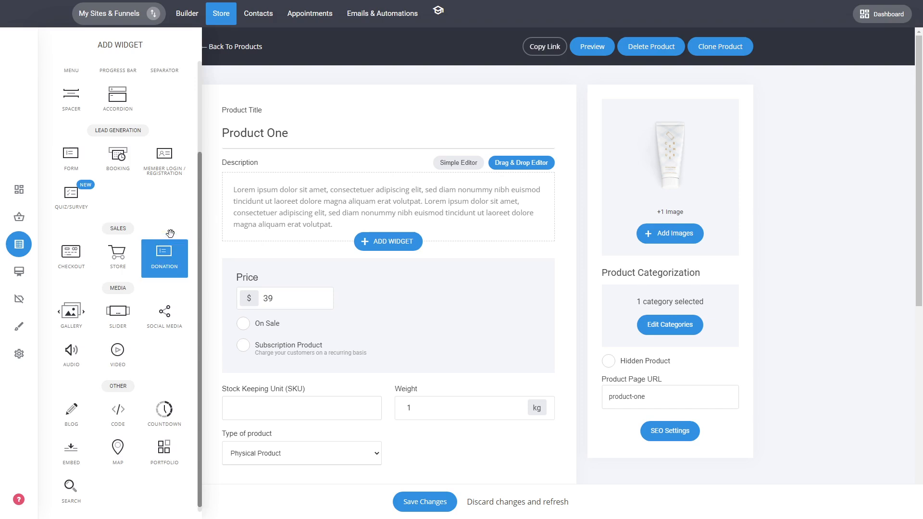
pyautogui.moveTo(121, 190); pyautogui.dragTo(339, 225)
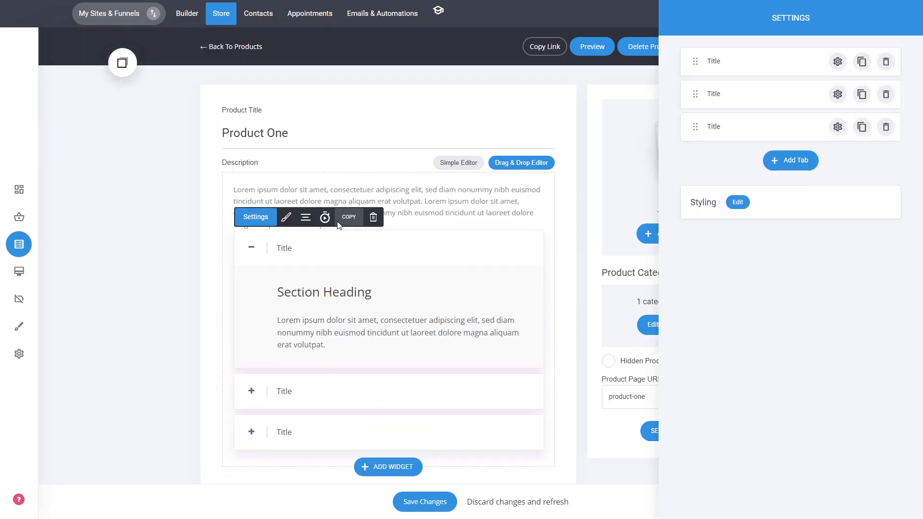
# Increase the spacing above the accordion to about 15 px and save the product changes.
pyautogui.click(373, 240)
pyautogui.moveTo(384, 235); pyautogui.dragTo(384, 241)
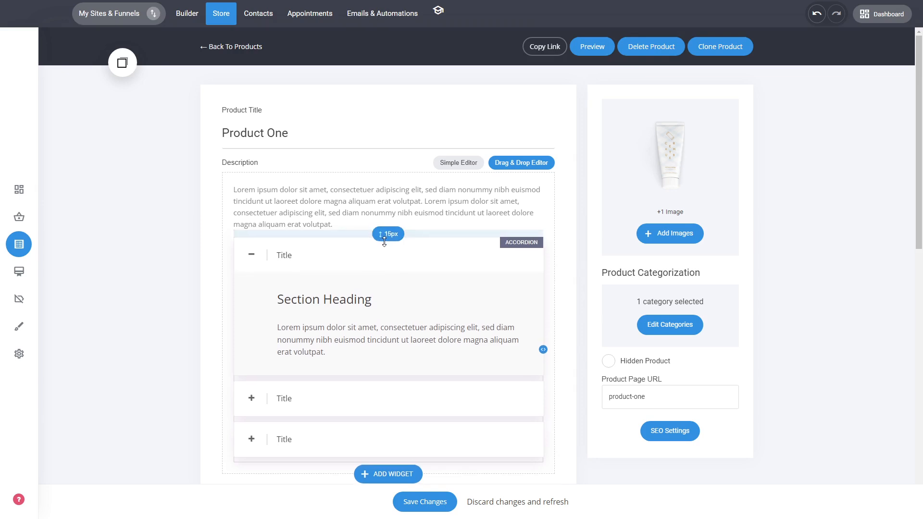
pyautogui.click(425, 502)
# Preview the product page and check how the accordion sections in the description expand and collapse.
pyautogui.click(598, 47)
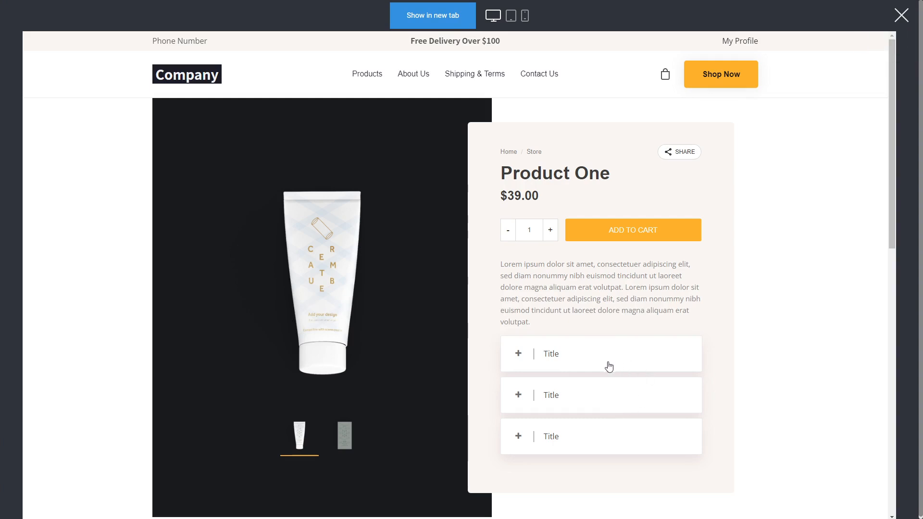
pyautogui.click(609, 366)
pyautogui.scroll(-2, 571, 332)
pyautogui.click(572, 311)
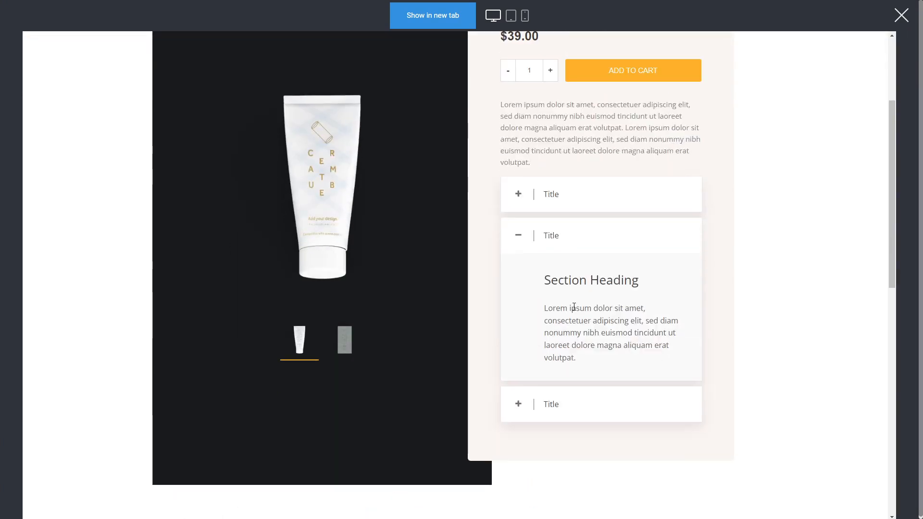
pyautogui.click(561, 237)
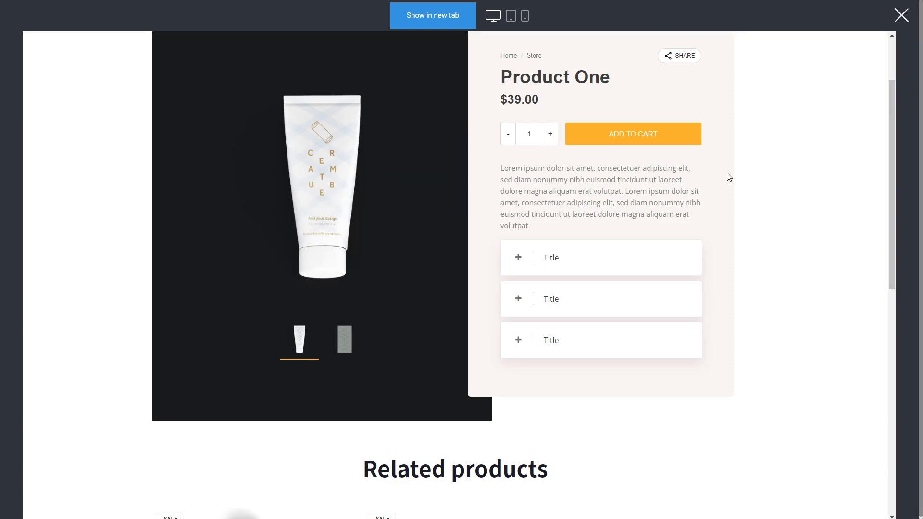
pyautogui.scroll(2, 773, 215)
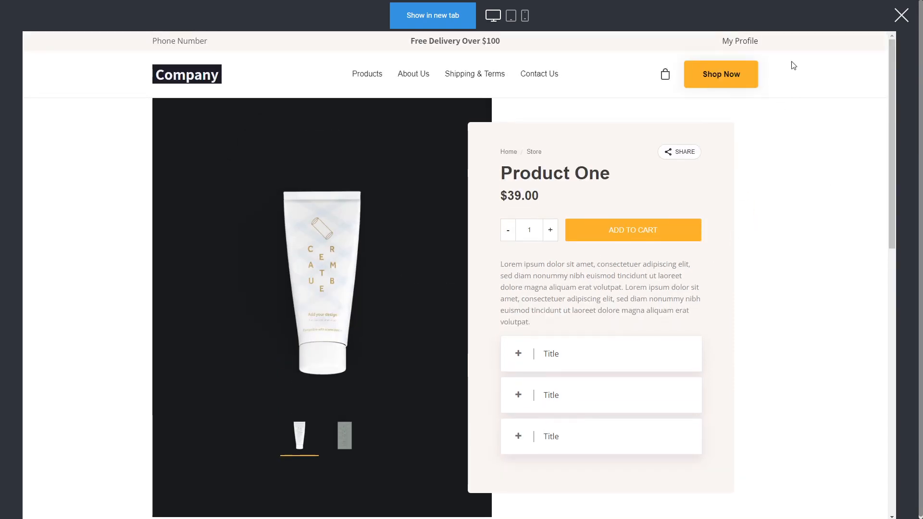
pyautogui.click(901, 15)
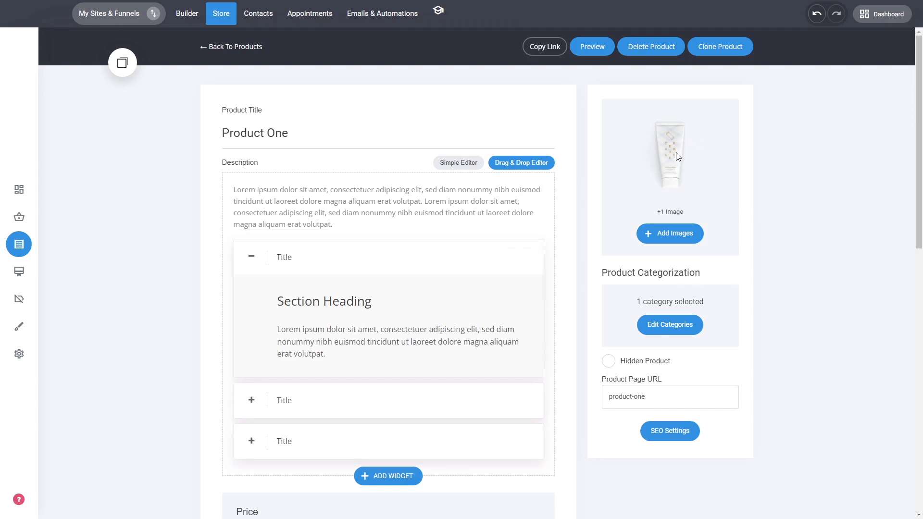
# Examine the category assignment of Product One.
pyautogui.click(668, 322)
pyautogui.click(418, 137)
pyautogui.click(497, 234)
# Turn the Hidden Product option on for Product One and switch it off again.
pyautogui.click(646, 369)
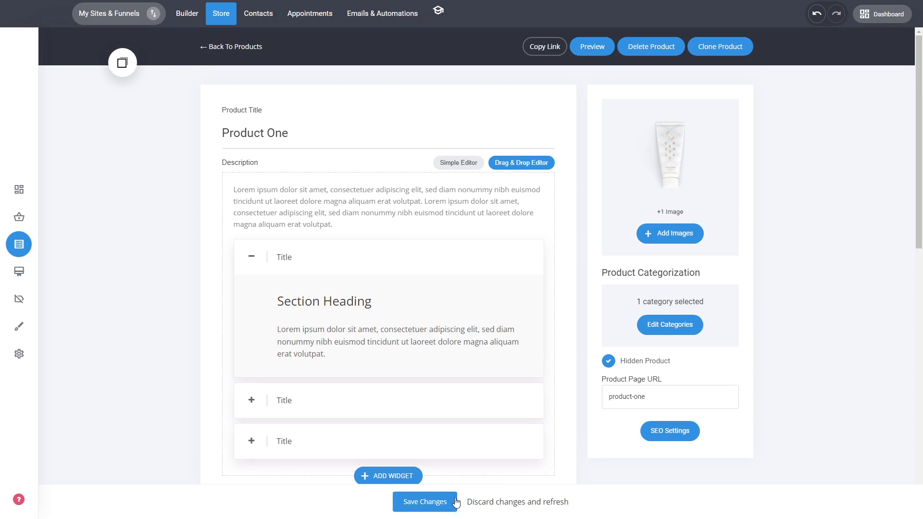
pyautogui.click(660, 364)
# Review the product page URL, the SEO title and description fields, and the price section of Product One.
pyautogui.click(642, 399)
pyautogui.click(670, 439)
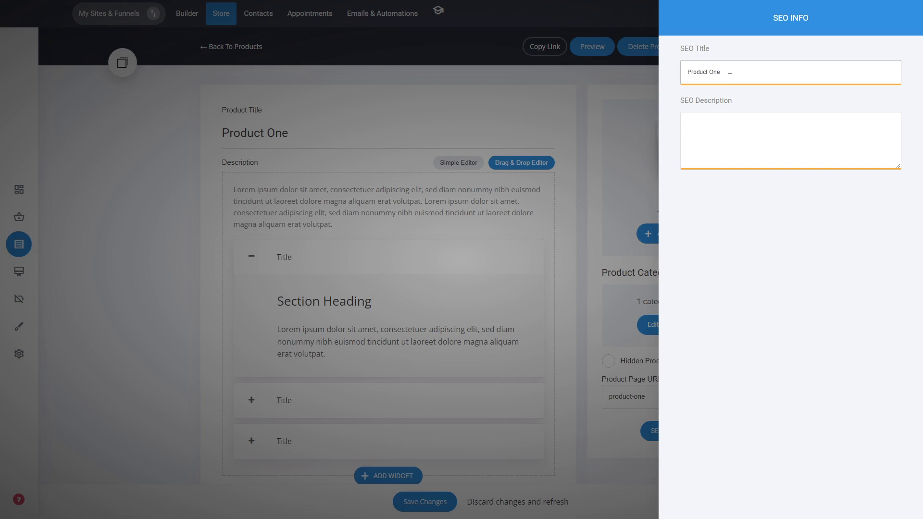
pyautogui.click(621, 168)
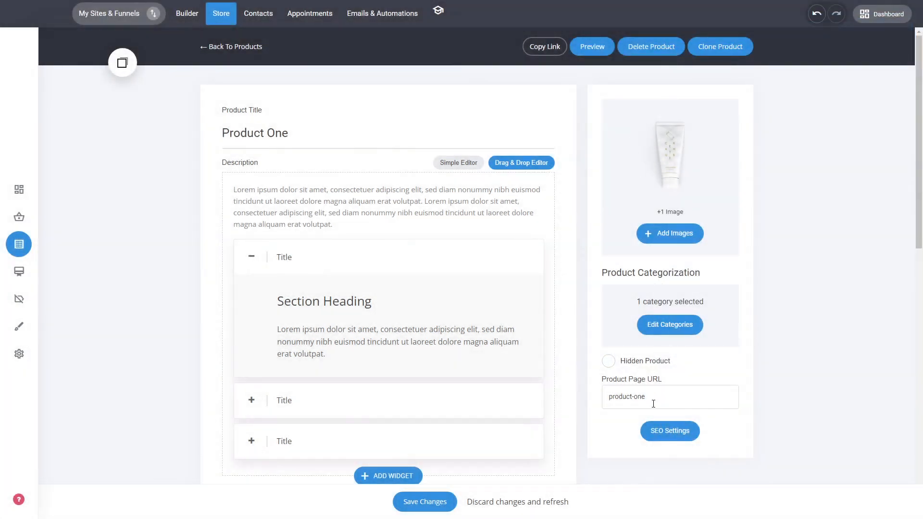
pyautogui.click(670, 431)
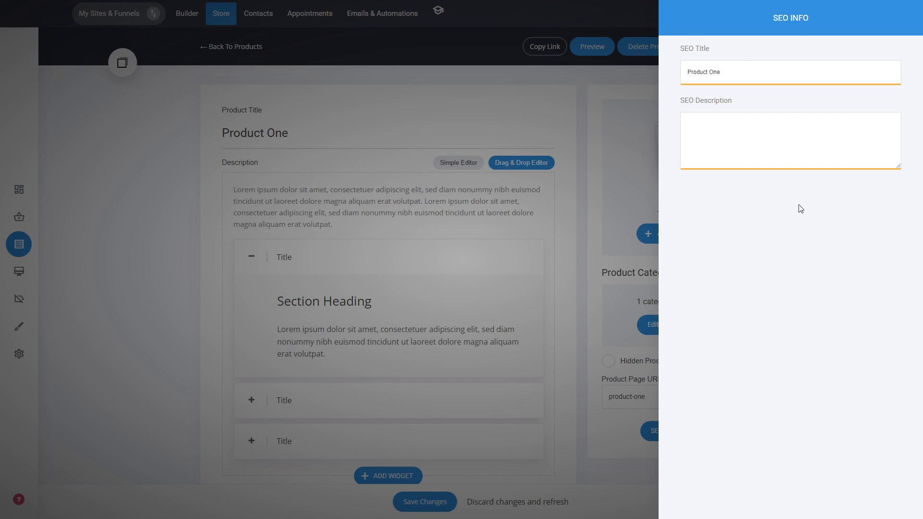
pyautogui.click(587, 311)
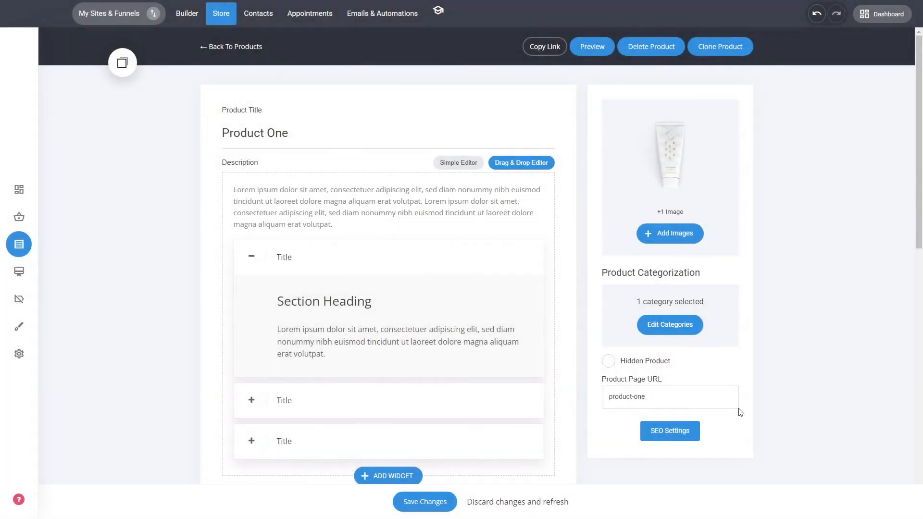
pyautogui.scroll(-4, 776, 389)
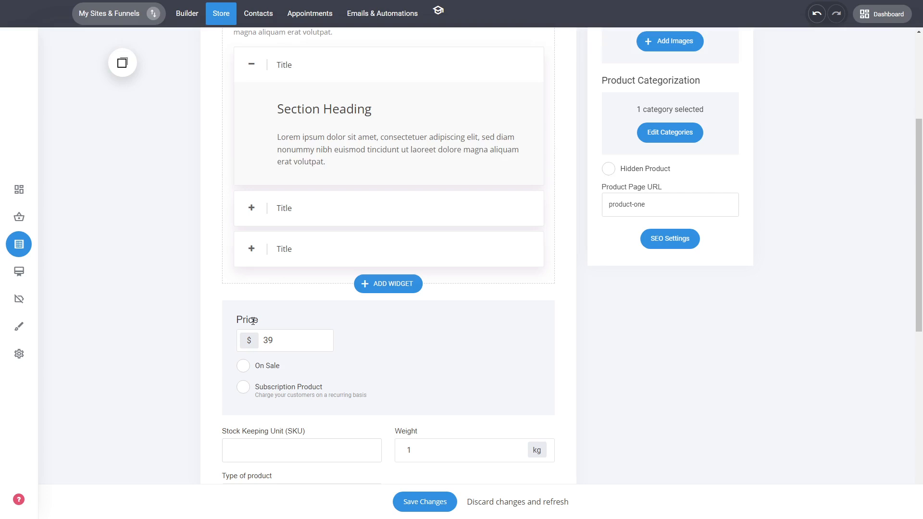
# Put Product One on sale with a sale price of $29 and save the changes.
pyautogui.click(265, 367)
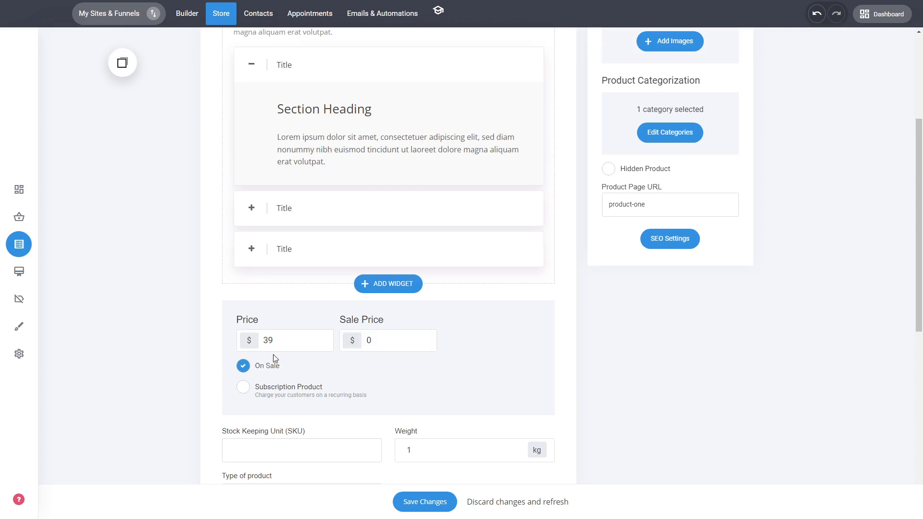
pyautogui.doubleClick(369, 341)
pyautogui.write('29')
pyautogui.click(425, 501)
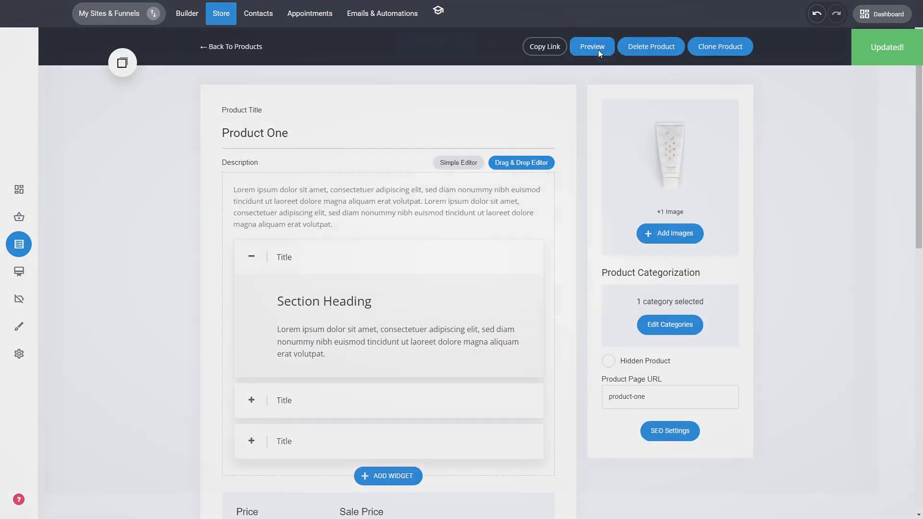
# Preview the product page to check how the sale price, original price and discount badge are displayed.
pyautogui.click(599, 52)
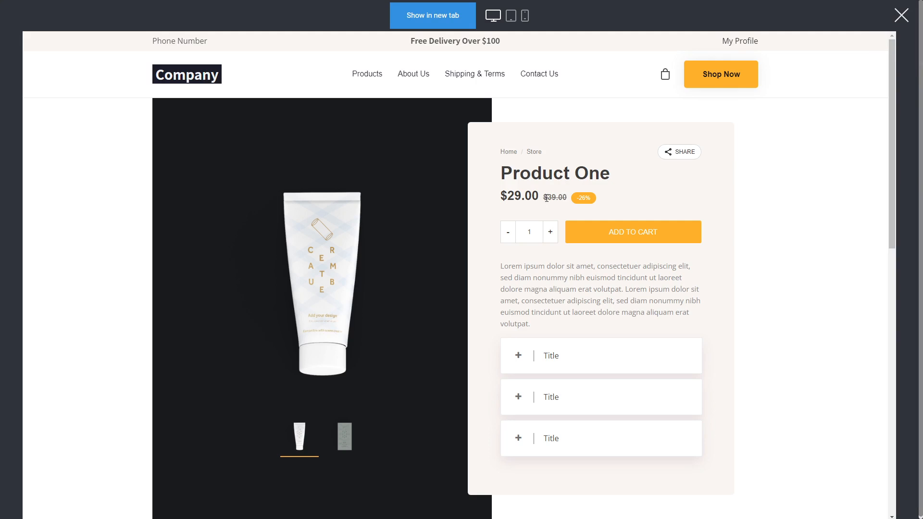
pyautogui.moveTo(542, 197); pyautogui.dragTo(585, 200)
pyautogui.click(596, 195)
pyautogui.moveTo(540, 196); pyautogui.dragTo(502, 199)
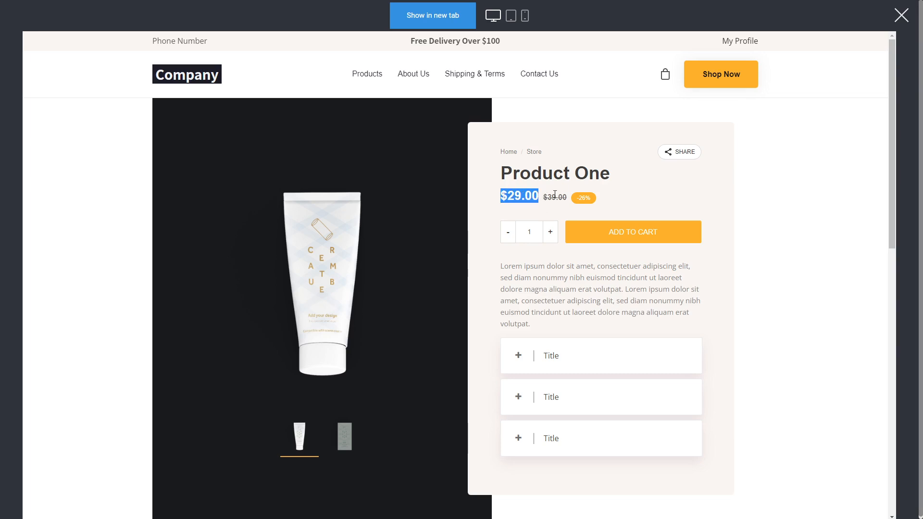
pyautogui.click(901, 19)
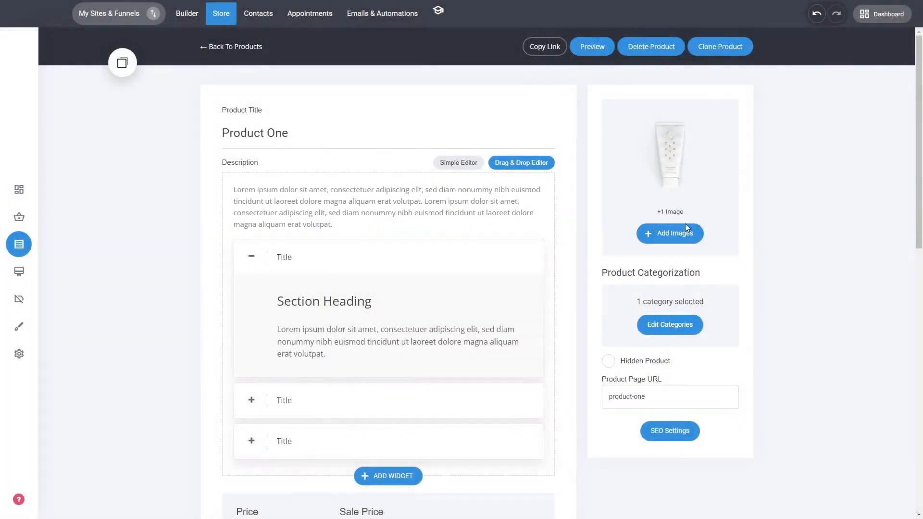
# Open Product One's subscription settings, try 3 Payments as the billing cycles, and return them to Ongoing Payments.
pyautogui.scroll(-6, 686, 227)
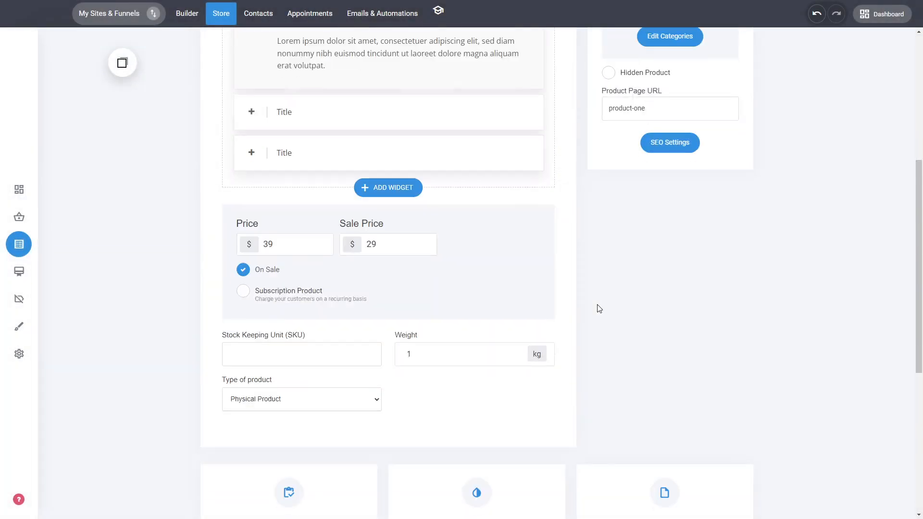
pyautogui.click(305, 303)
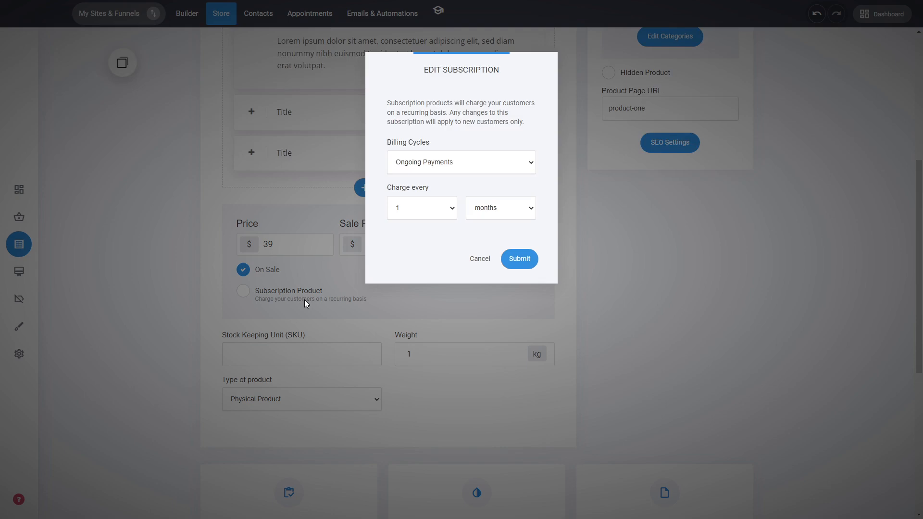
pyautogui.click(453, 165)
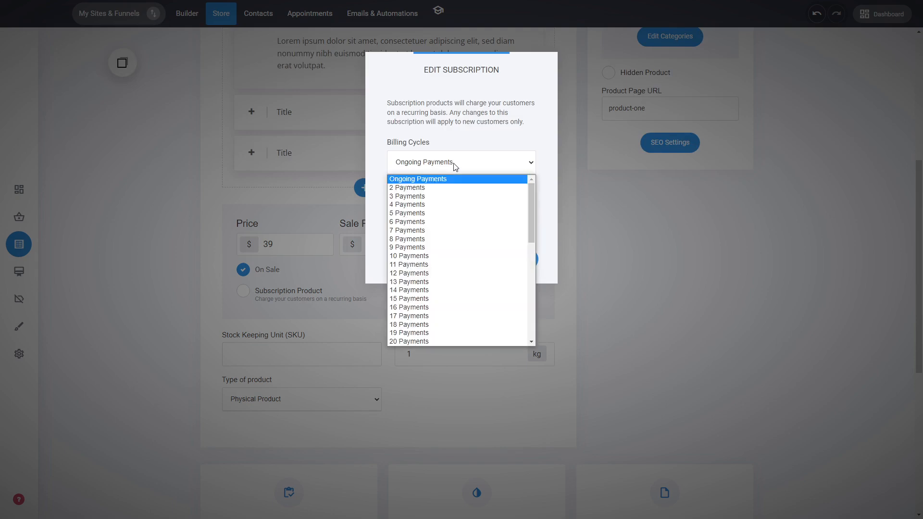
pyautogui.click(481, 135)
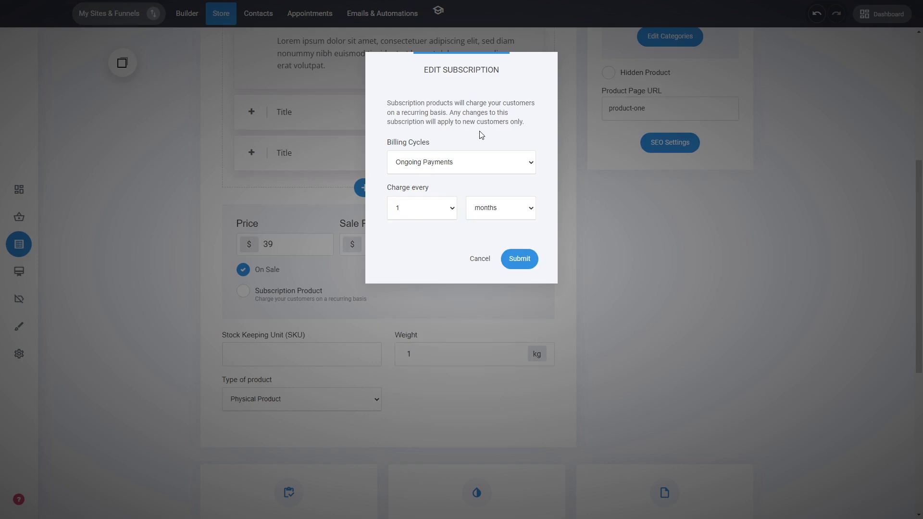
pyautogui.click(451, 164)
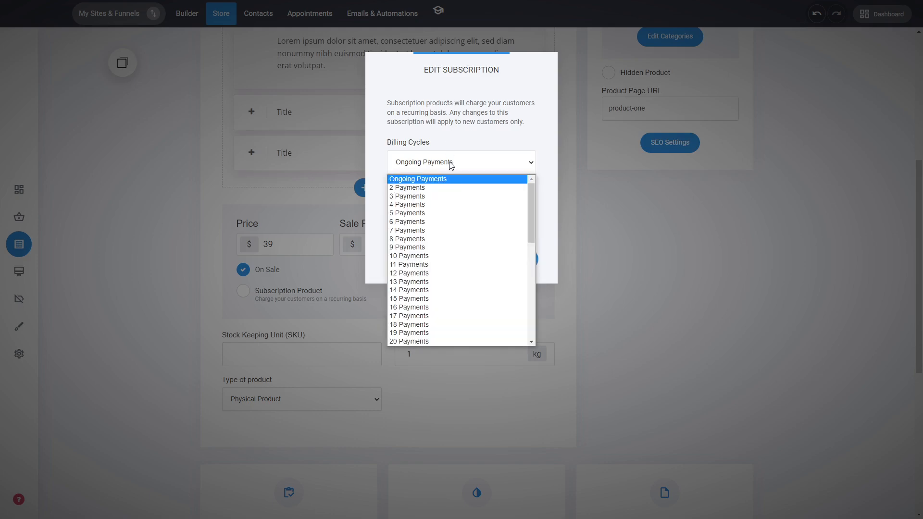
pyautogui.click(404, 197)
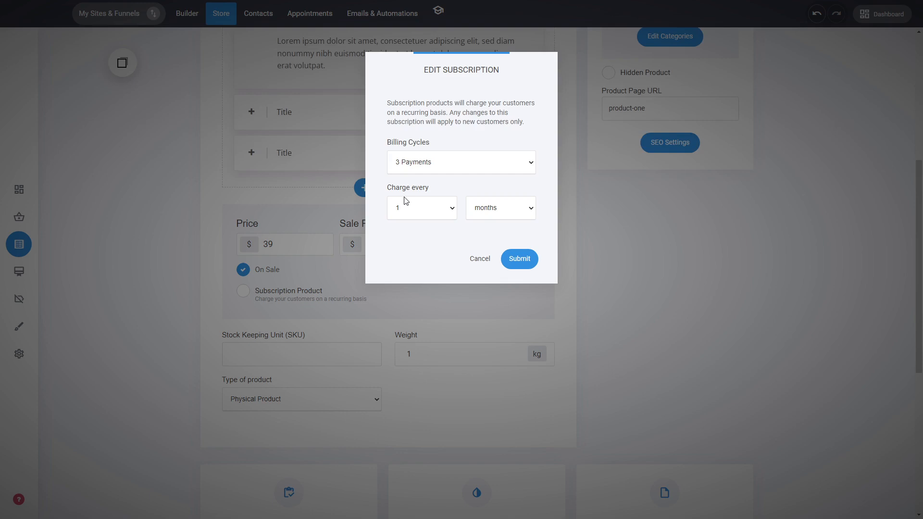
pyautogui.click(426, 163)
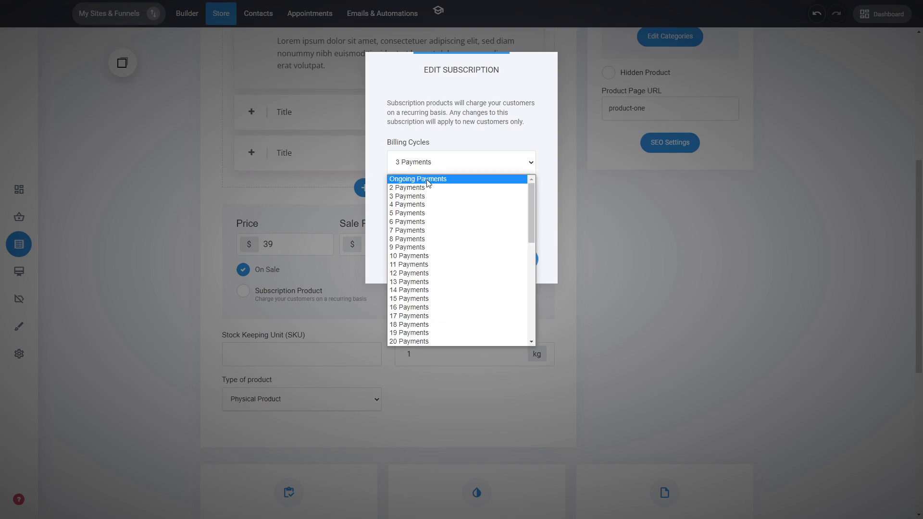
pyautogui.click(427, 182)
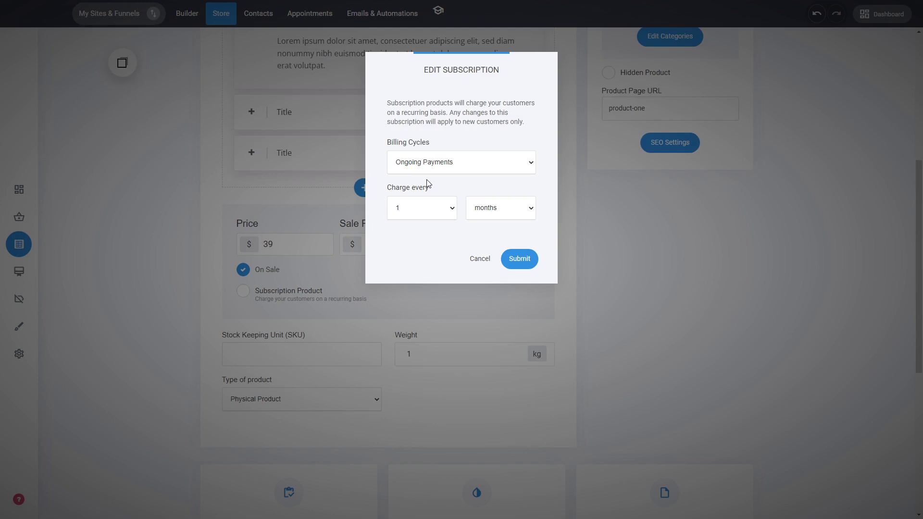
# Try a charge interval of 1 week for the subscription and examine the available interval numbers.
pyautogui.click(423, 212)
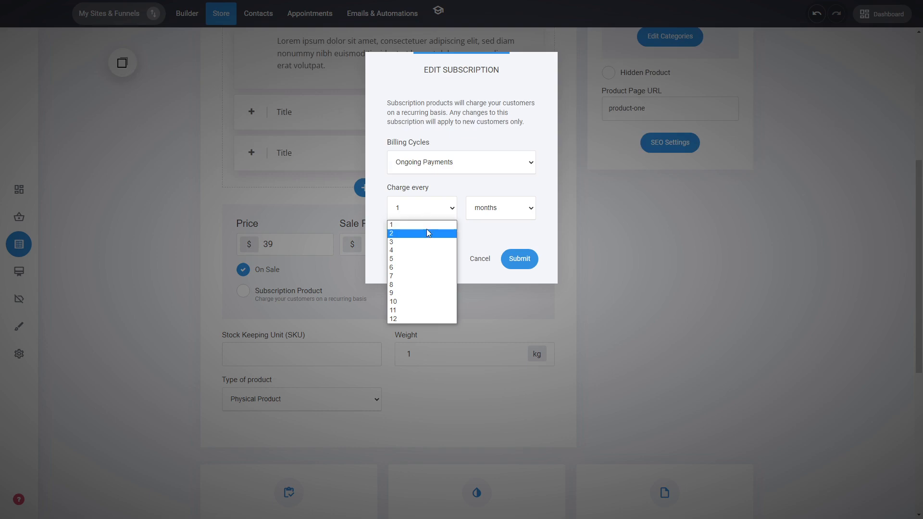
pyautogui.click(462, 198)
pyautogui.click(475, 216)
pyautogui.click(486, 225)
pyautogui.click(447, 216)
pyautogui.click(450, 211)
pyautogui.click(452, 212)
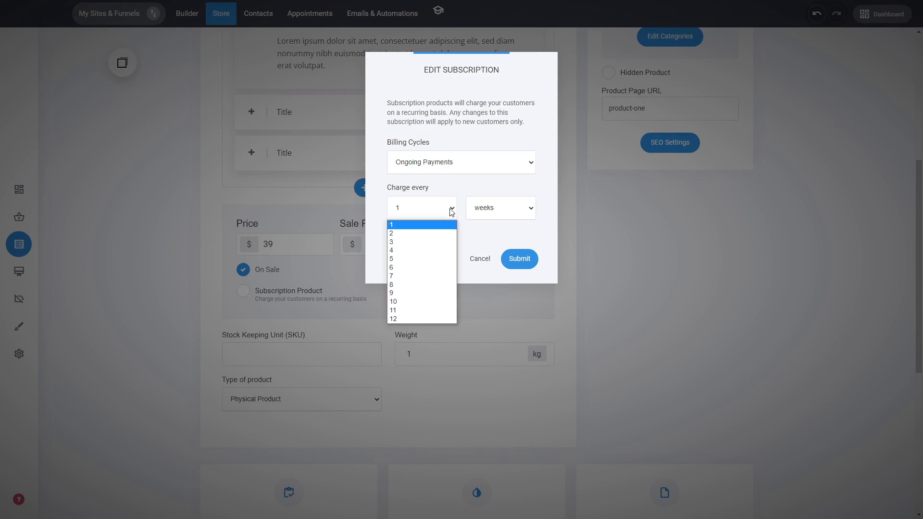
# Try charging the subscription every 12 months and close the subscription settings.
pyautogui.click(490, 208)
pyautogui.click(491, 235)
pyautogui.click(445, 216)
pyautogui.click(415, 318)
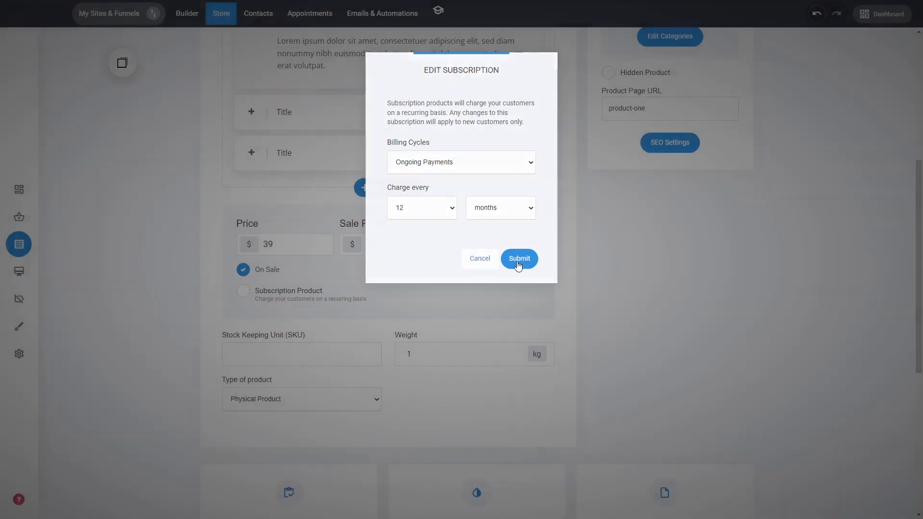
pyautogui.click(520, 260)
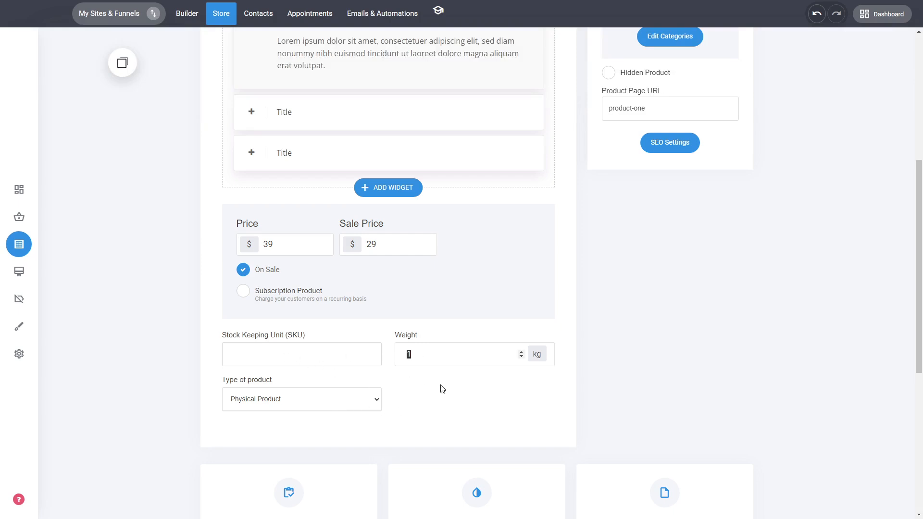
# Try the Service and Digital Product types for Product One and examine the fields each one offers.
pyautogui.click(347, 406)
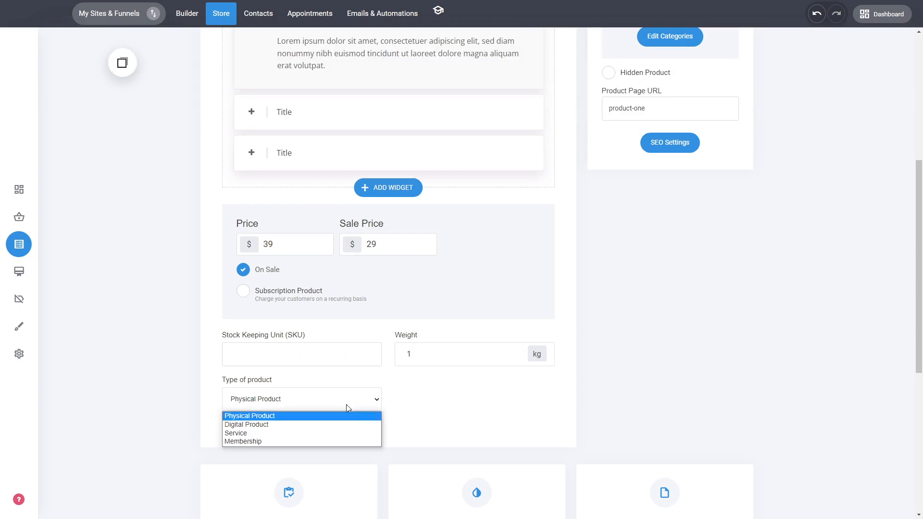
pyautogui.click(333, 433)
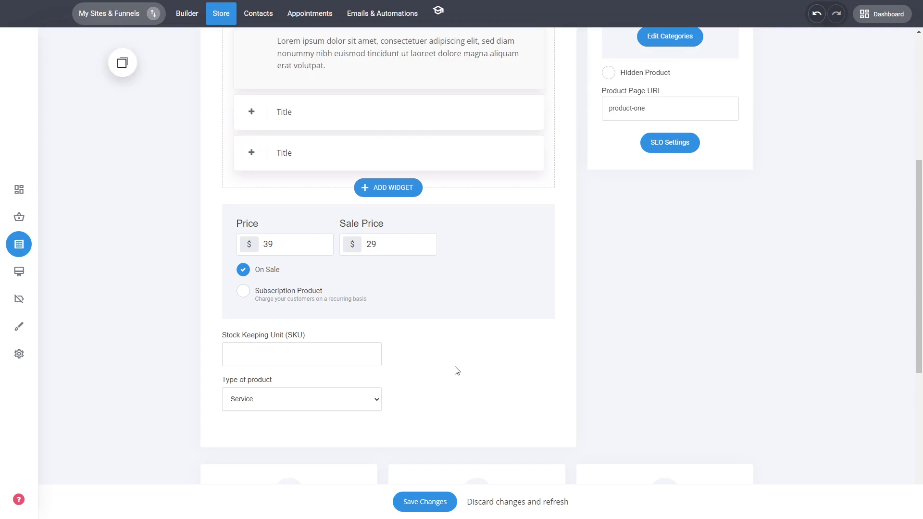
pyautogui.click(292, 405)
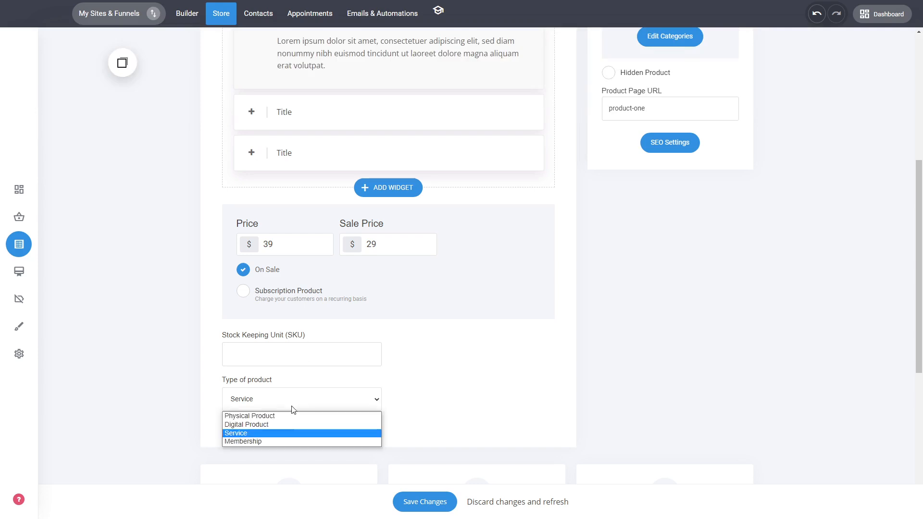
pyautogui.click(261, 425)
pyautogui.scroll(-2, 379, 385)
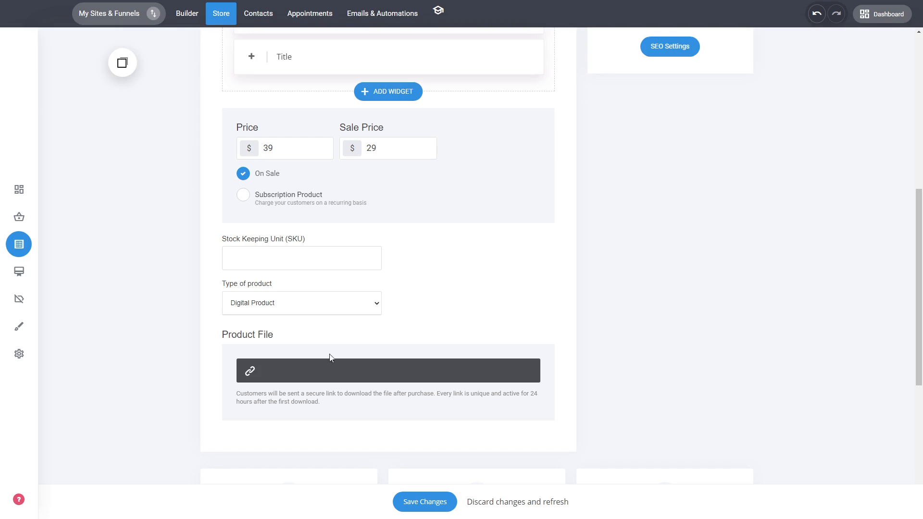
# Try the Membership product type and its Basic Members group option, cancel the group choice, and return the type to Physical Product.
pyautogui.click(356, 311)
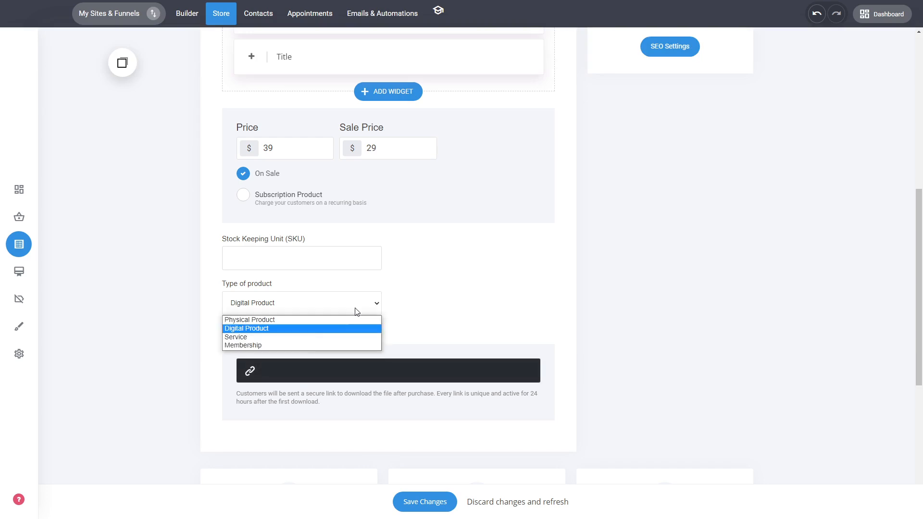
pyautogui.click(303, 345)
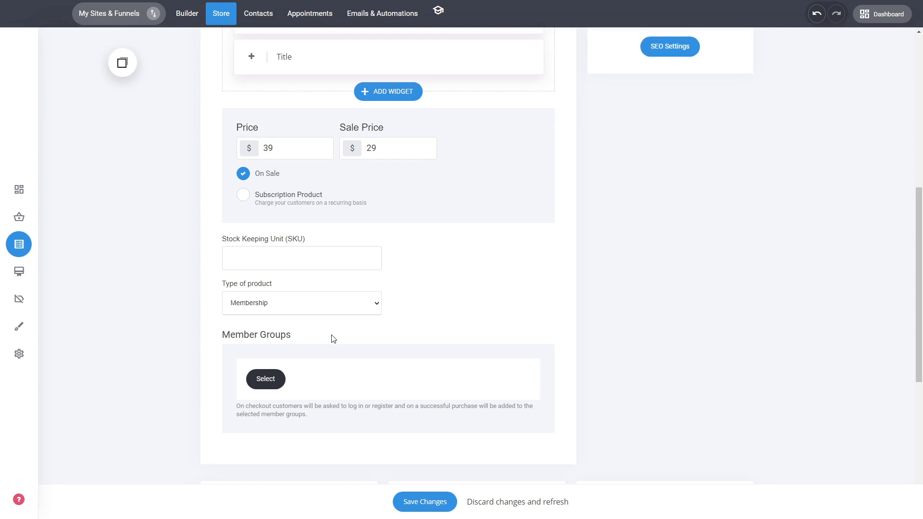
pyautogui.click(277, 380)
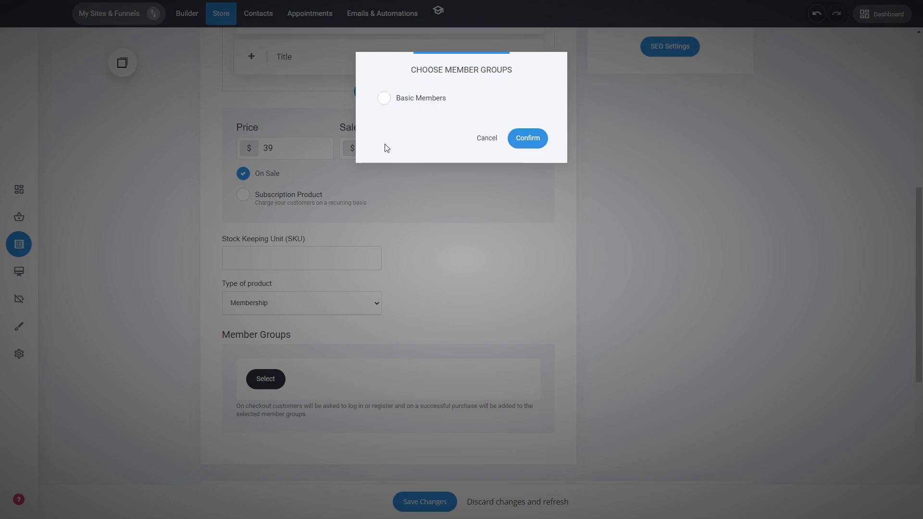
pyautogui.click(415, 100)
pyautogui.click(485, 138)
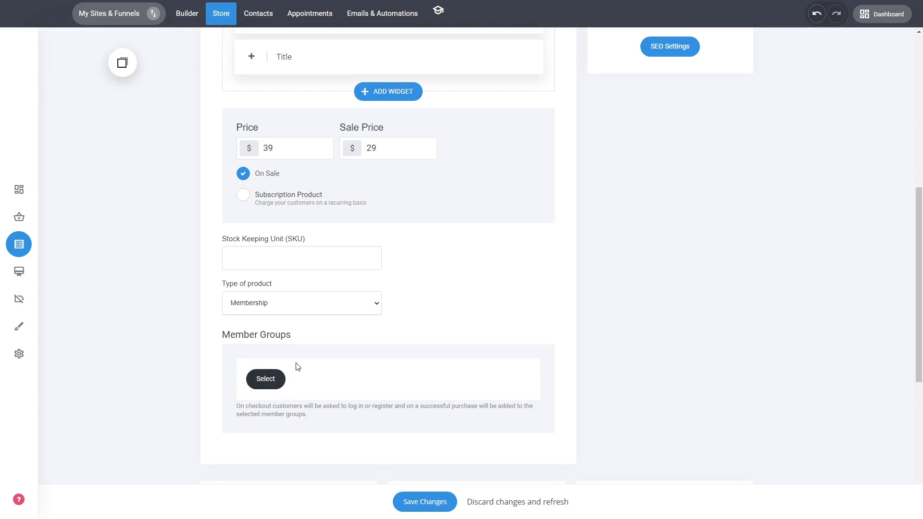
pyautogui.click(311, 297)
pyautogui.click(287, 320)
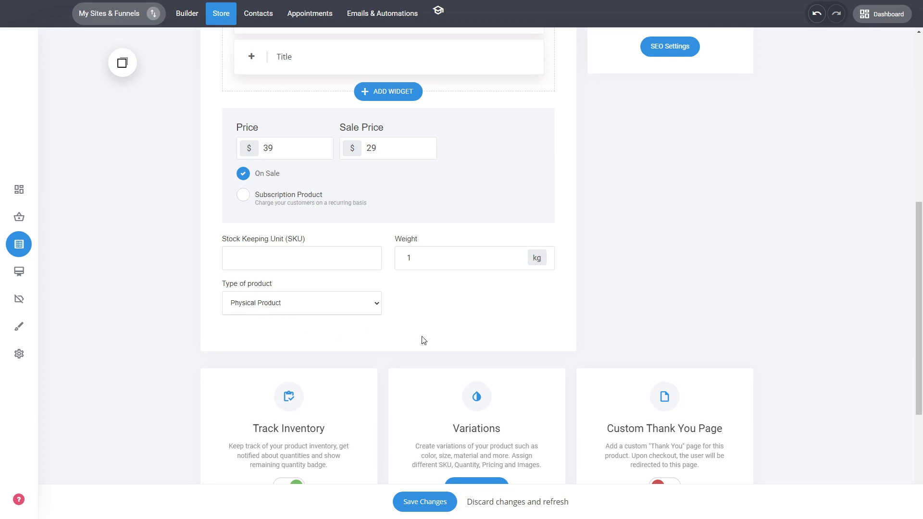
# Turn inventory tracking off for Product One and switch it on again.
pyautogui.scroll(5, 709, 288)
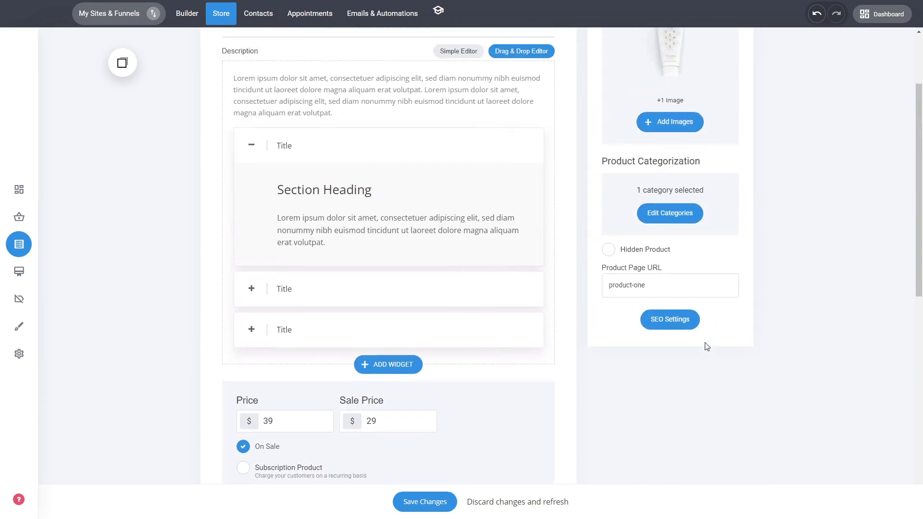
pyautogui.scroll(-10, 706, 346)
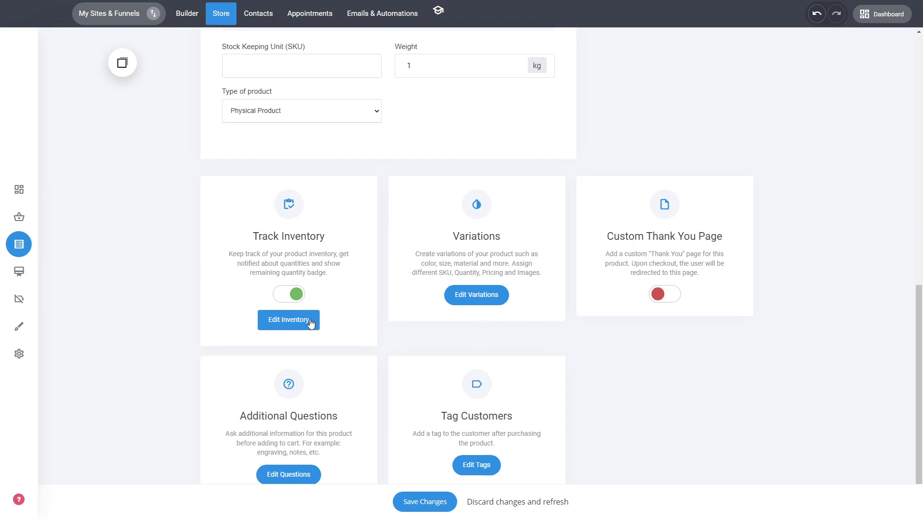
pyautogui.click(297, 295)
pyautogui.click(304, 295)
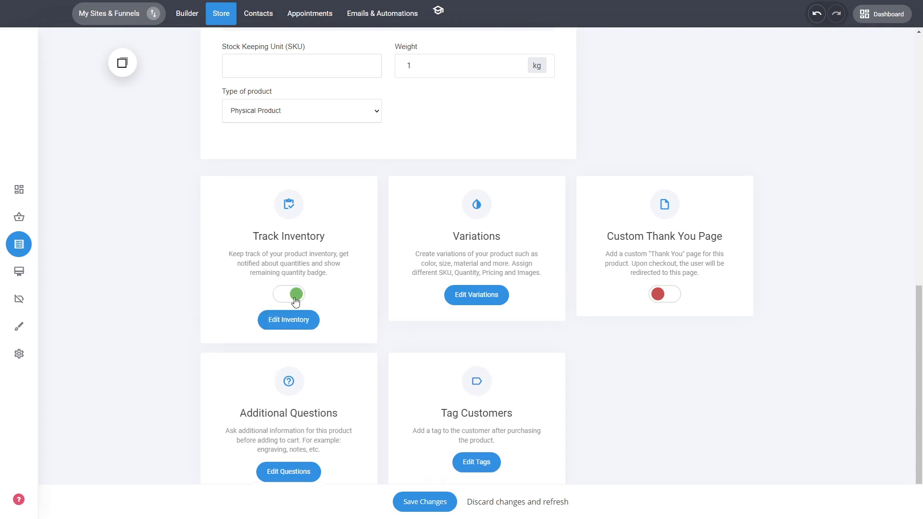
# Set Product One's available stock to 10 in the tracked inventory and save the changes.
pyautogui.click(312, 328)
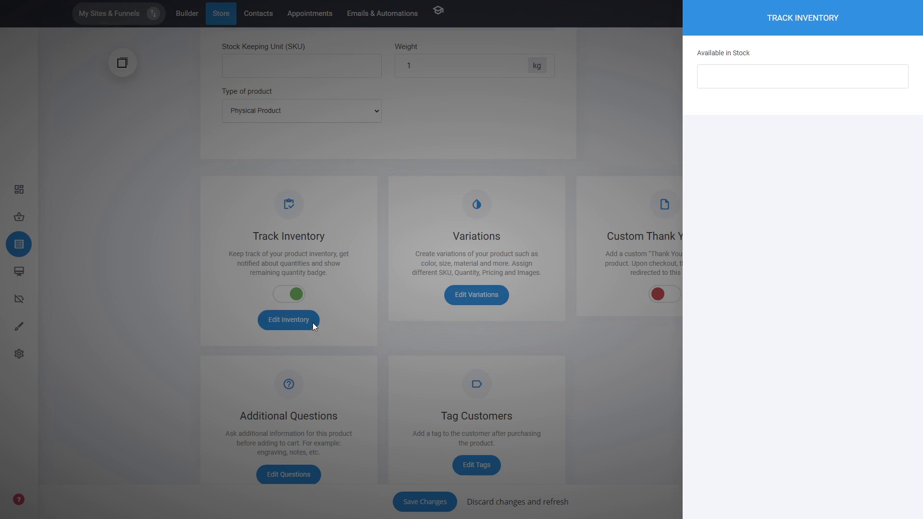
pyautogui.click(749, 83)
pyautogui.write('10')
pyautogui.click(639, 140)
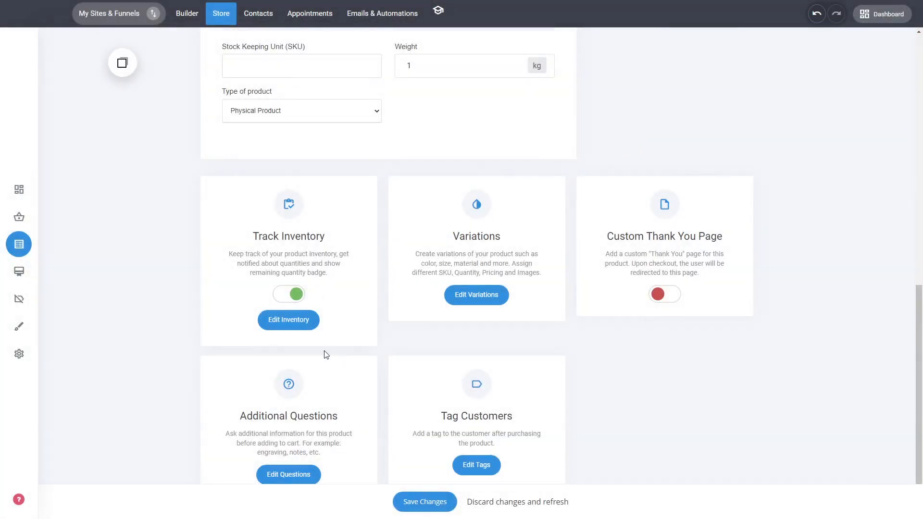
pyautogui.click(426, 502)
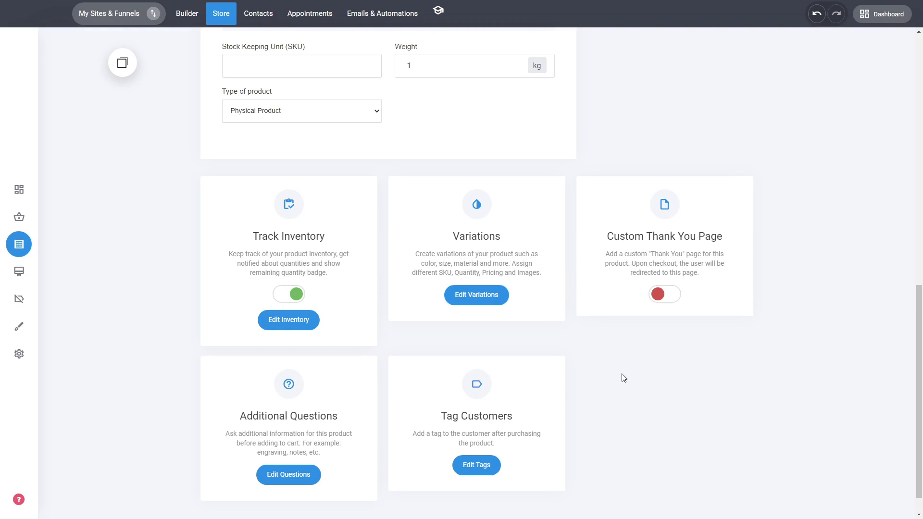
# Add a product variation named Size to Product One.
pyautogui.click(480, 292)
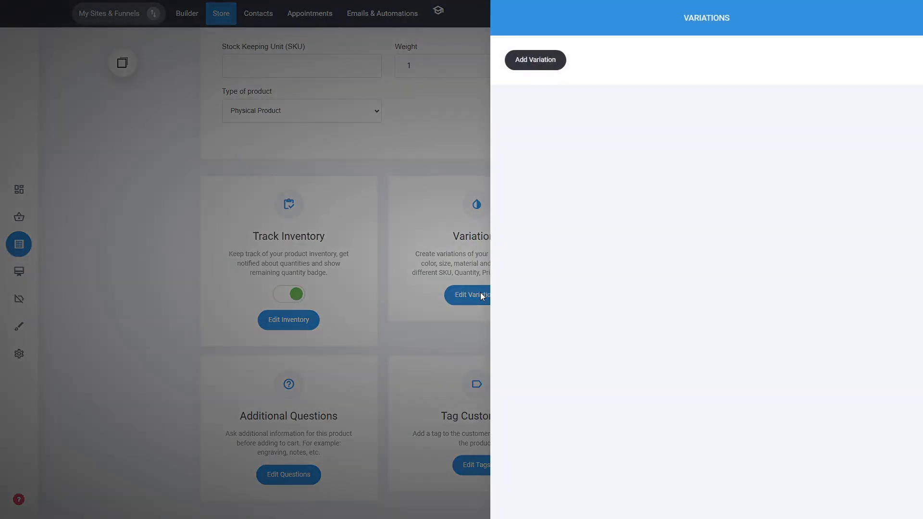
pyautogui.click(543, 64)
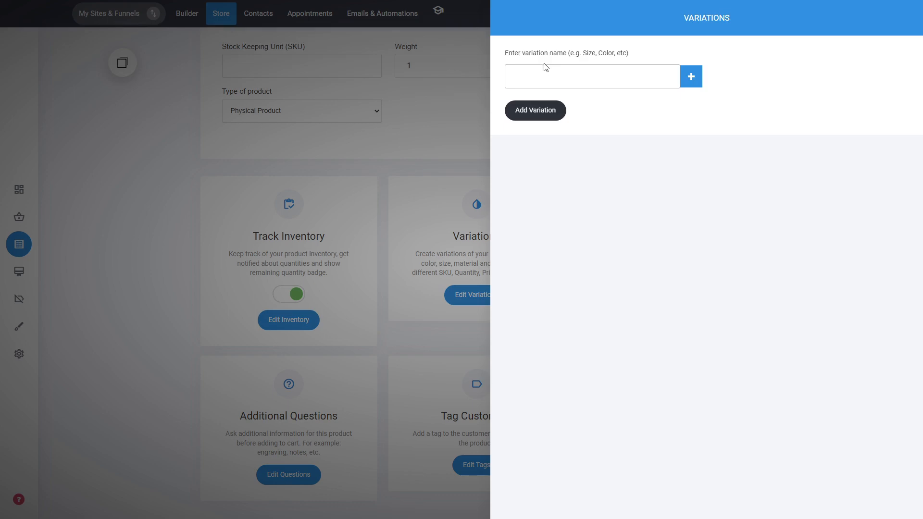
pyautogui.write('Size')
pyautogui.click(694, 83)
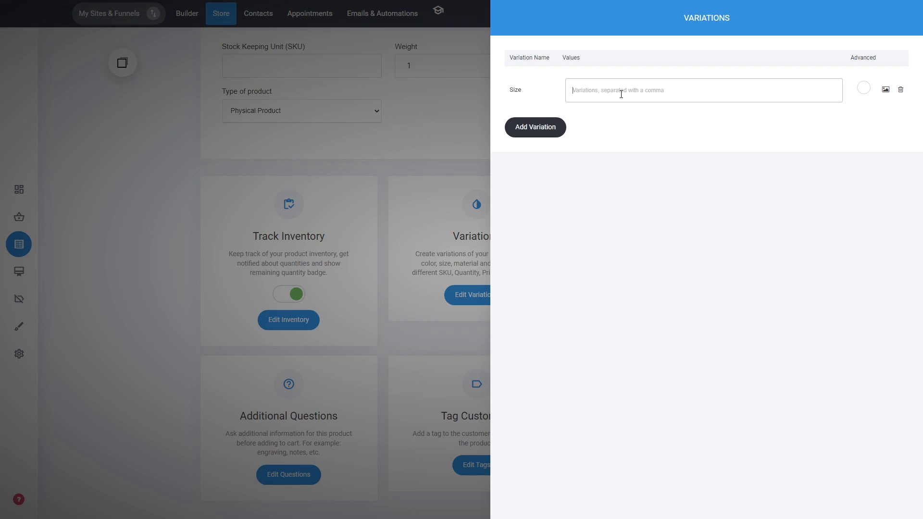
# Give the Size variation the values S, M, L and XL, and add a second variation named Color.
pyautogui.write('S,M,')
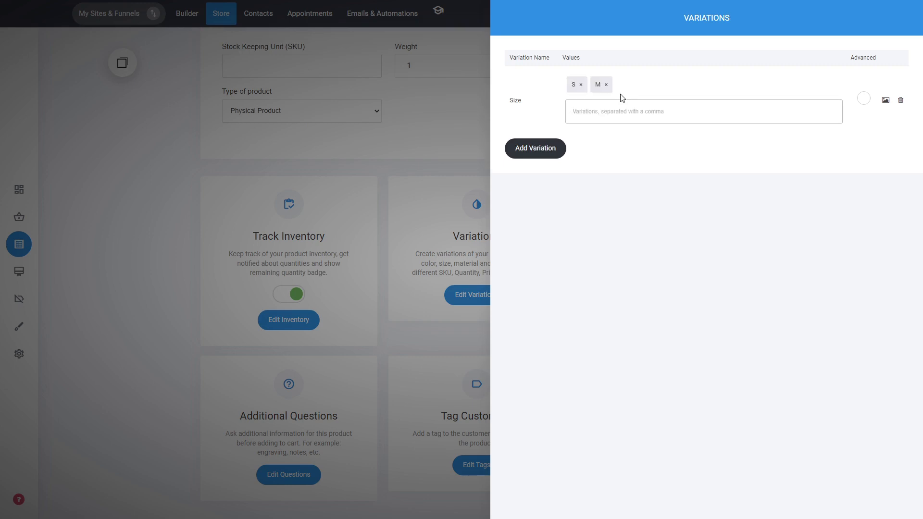
pyautogui.write('L,XL,')
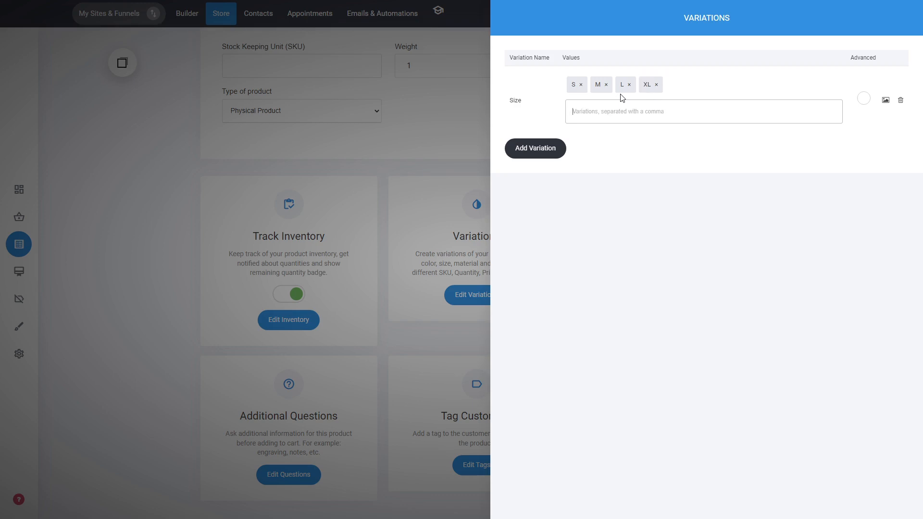
pyautogui.click(553, 155)
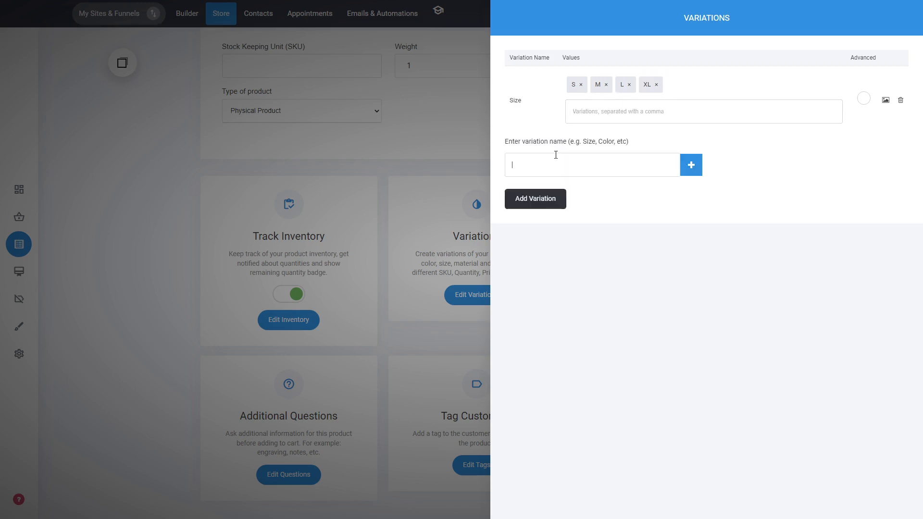
pyautogui.write('Color')
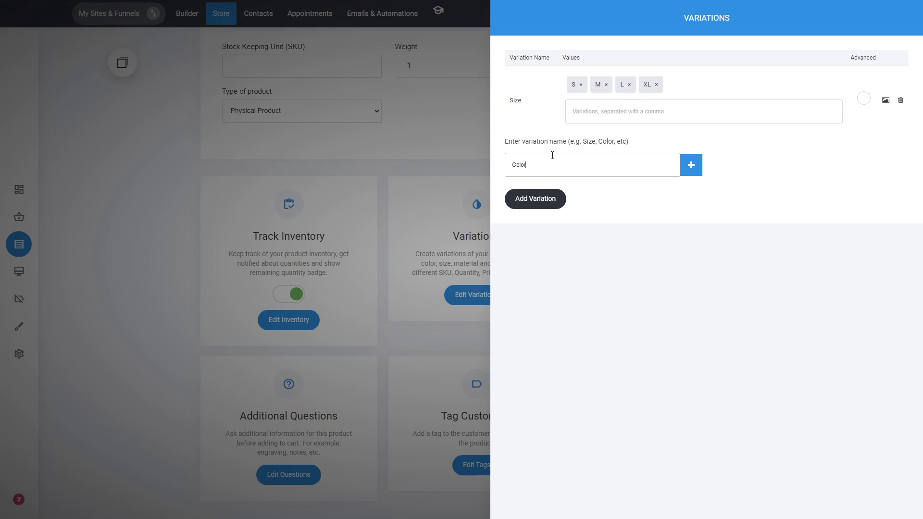
pyautogui.click(695, 170)
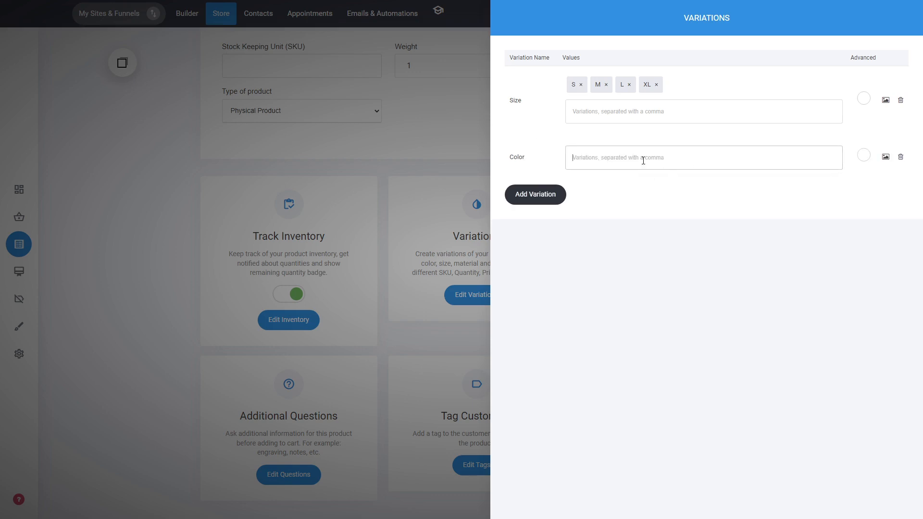
# Enter Blue, Red and Pink as the values of the Color variation.
pyautogui.write('Blue')
pyautogui.press('Return')
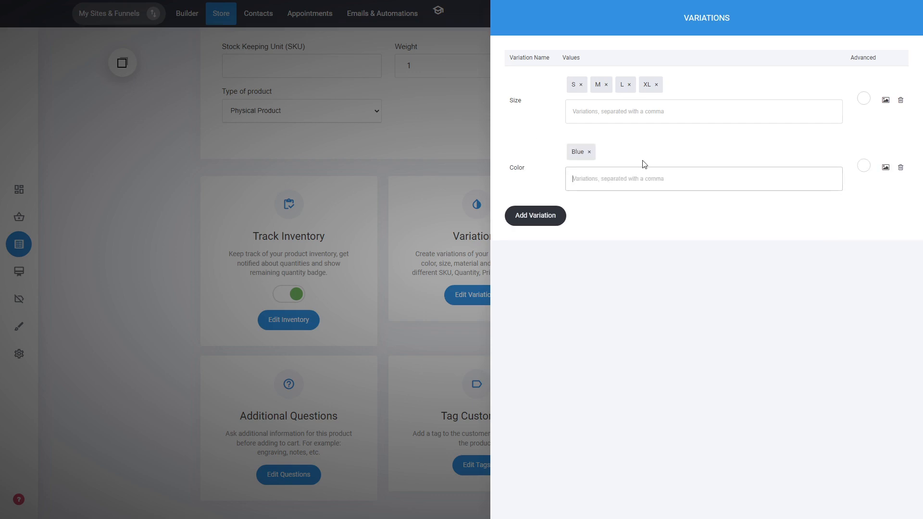
pyautogui.write('Red')
pyautogui.press('Return')
pyautogui.write('Pink')
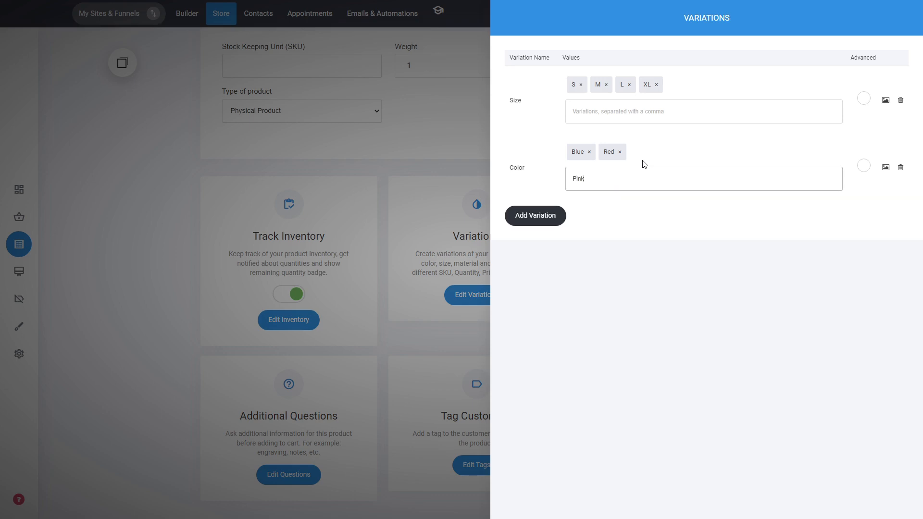
pyautogui.press('Return')
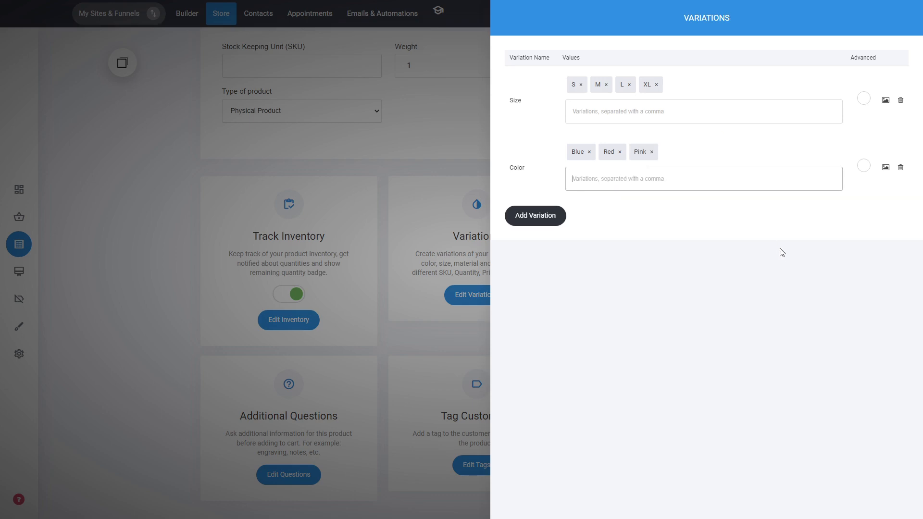
pyautogui.click(763, 241)
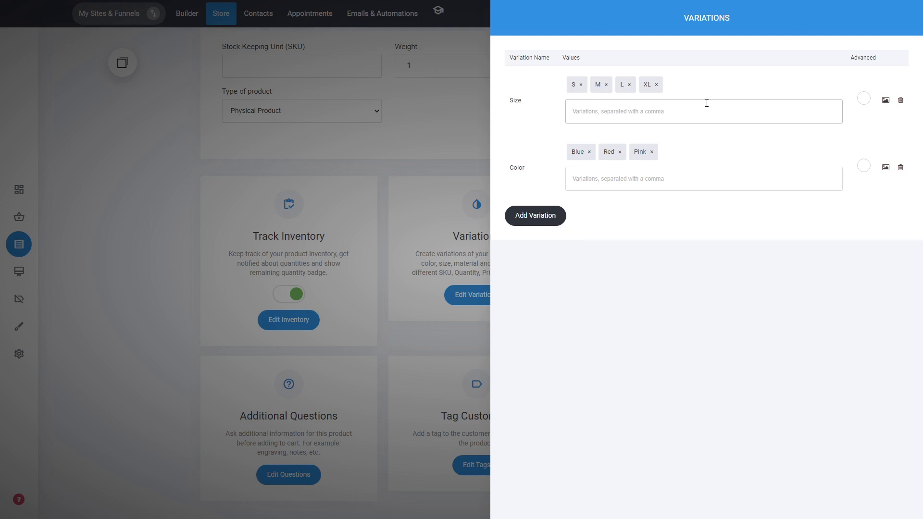
# Enable the advanced settings for both the Size and Color variations and look through the resulting combinations' price, SKU, stock and weight fields.
pyautogui.click(864, 101)
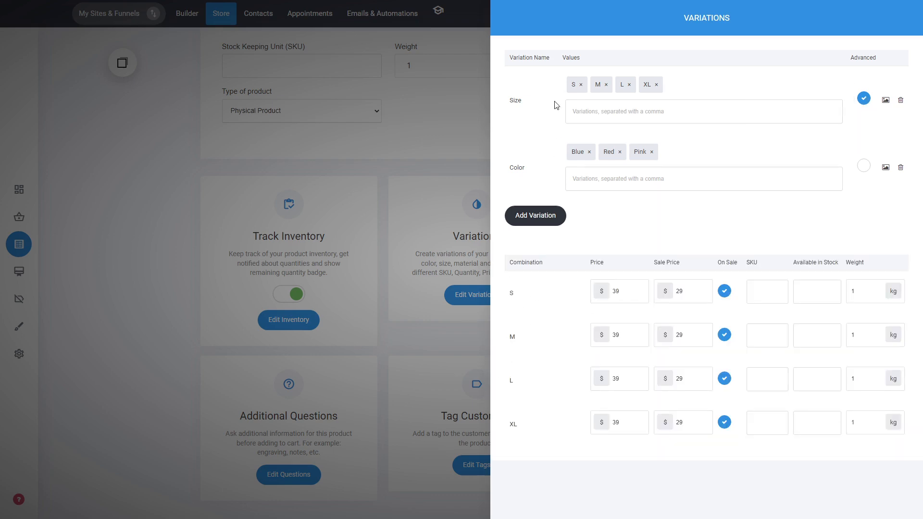
pyautogui.click(864, 166)
pyautogui.scroll(-1, 781, 276)
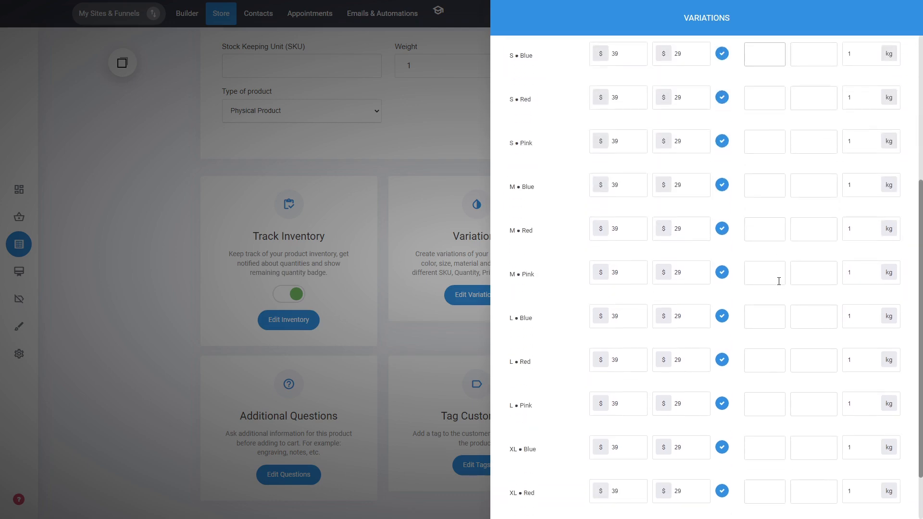
pyautogui.scroll(1, 787, 274)
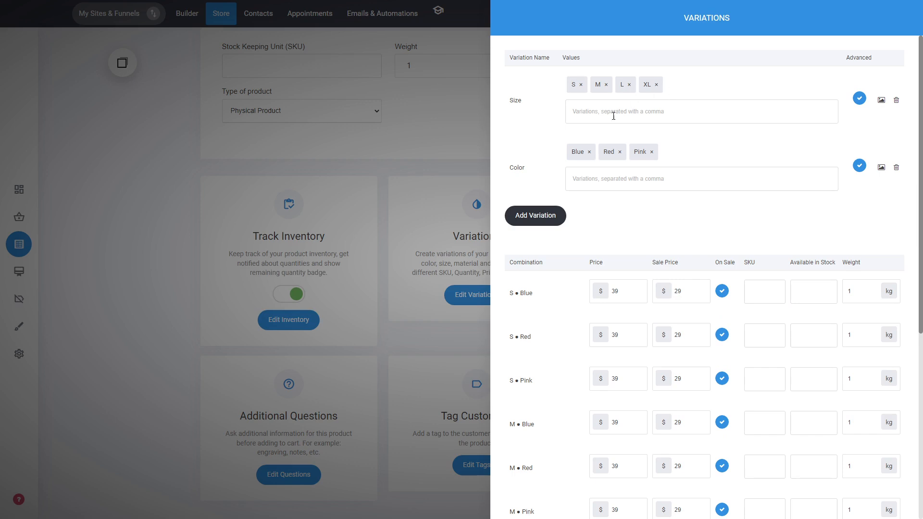
pyautogui.scroll(-4, 570, 307)
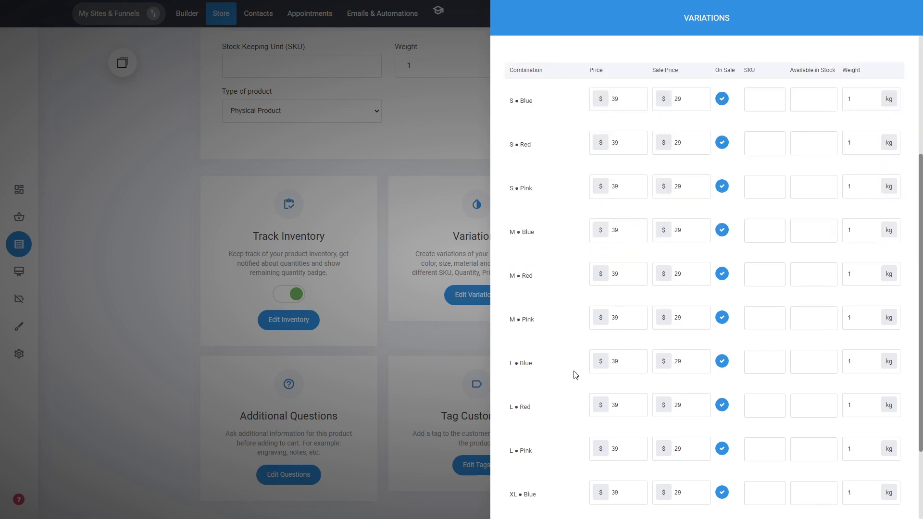
pyautogui.scroll(-2, 575, 375)
pyautogui.scroll(6, 577, 365)
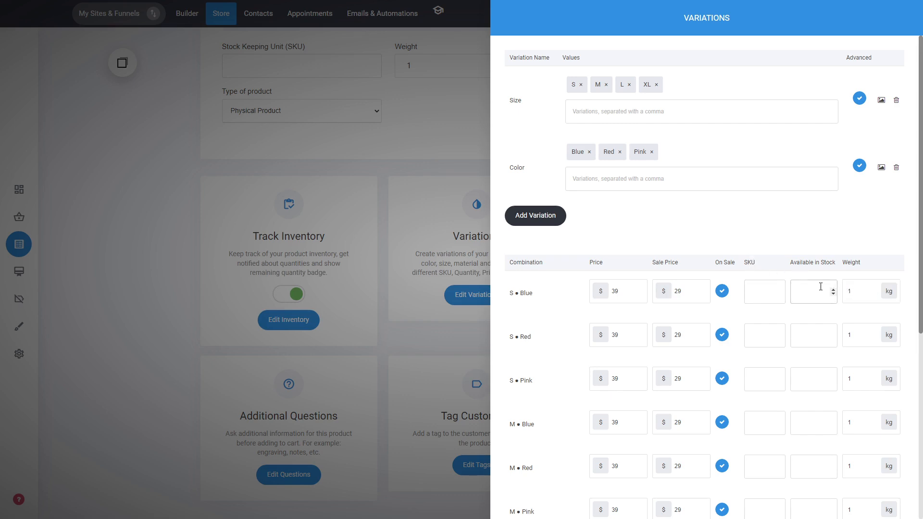
pyautogui.scroll(-5, 820, 286)
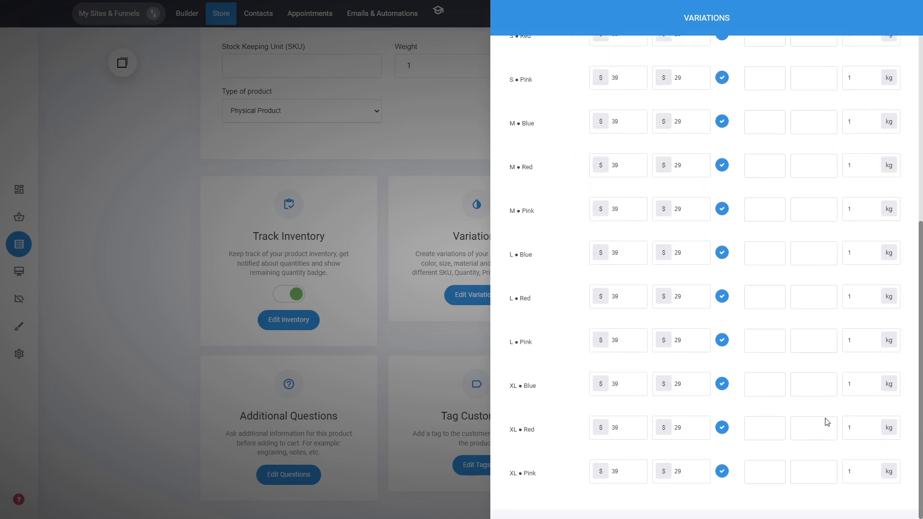
pyautogui.scroll(5, 826, 421)
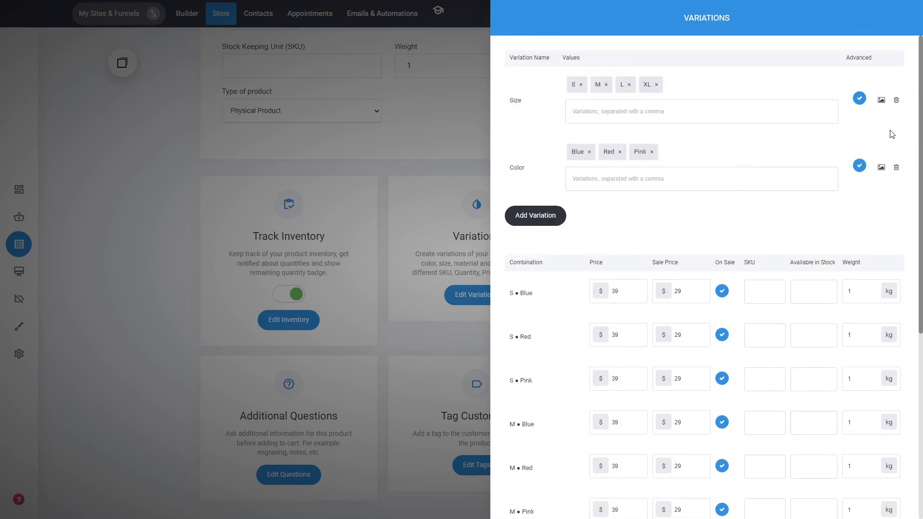
# View the per-variation image slots for Size and for Color, and close the variations editor.
pyautogui.click(882, 102)
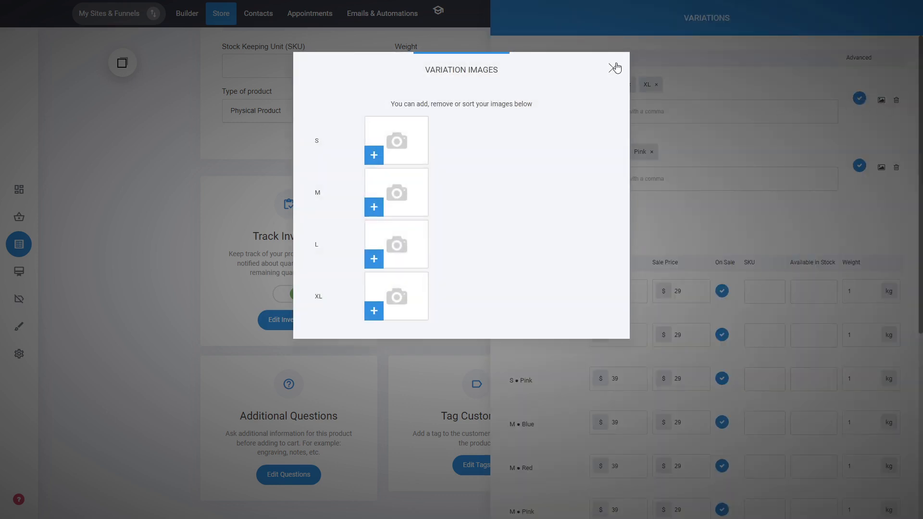
pyautogui.click(613, 68)
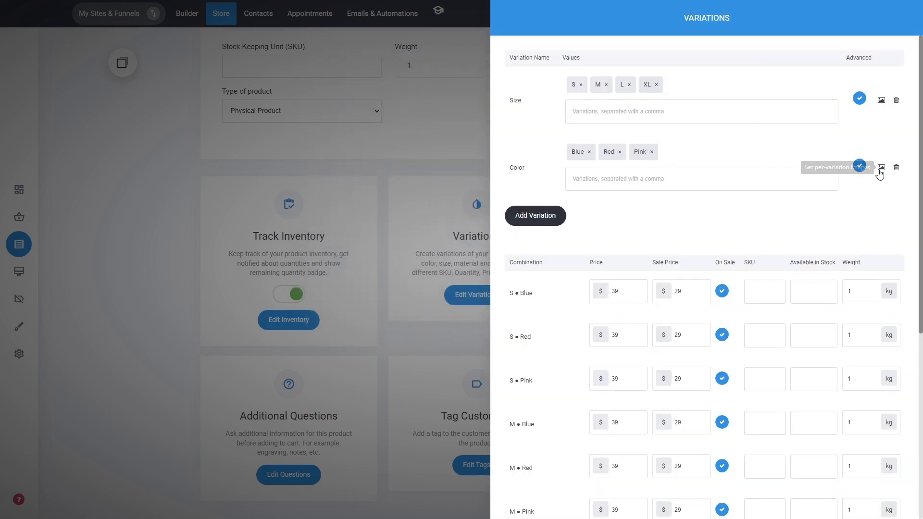
pyautogui.click(881, 168)
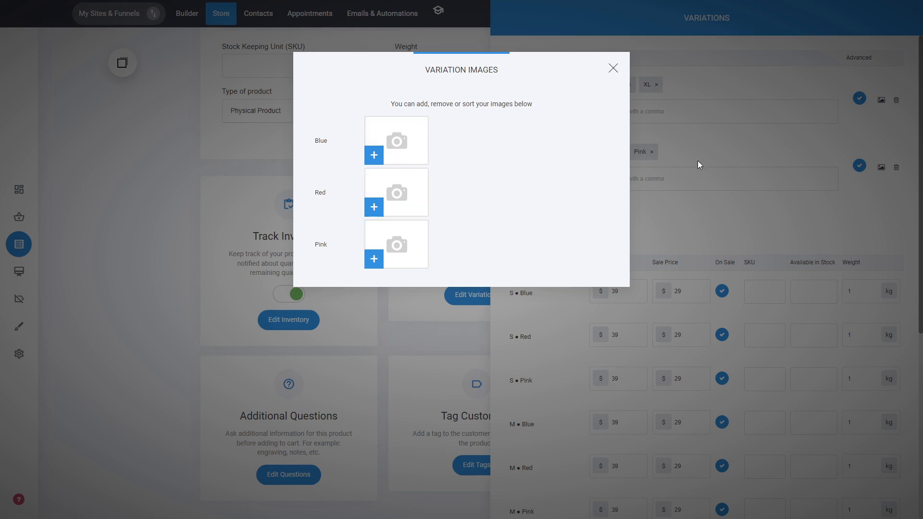
pyautogui.click(613, 69)
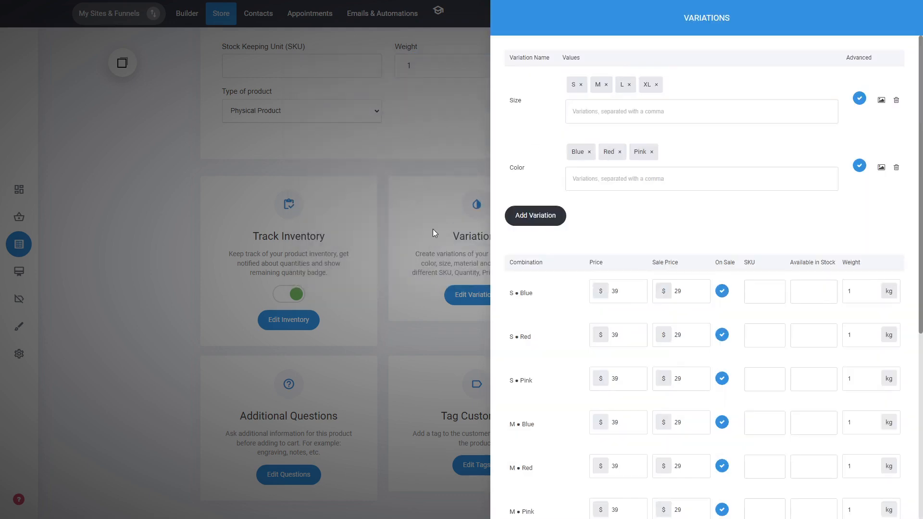
pyautogui.click(426, 235)
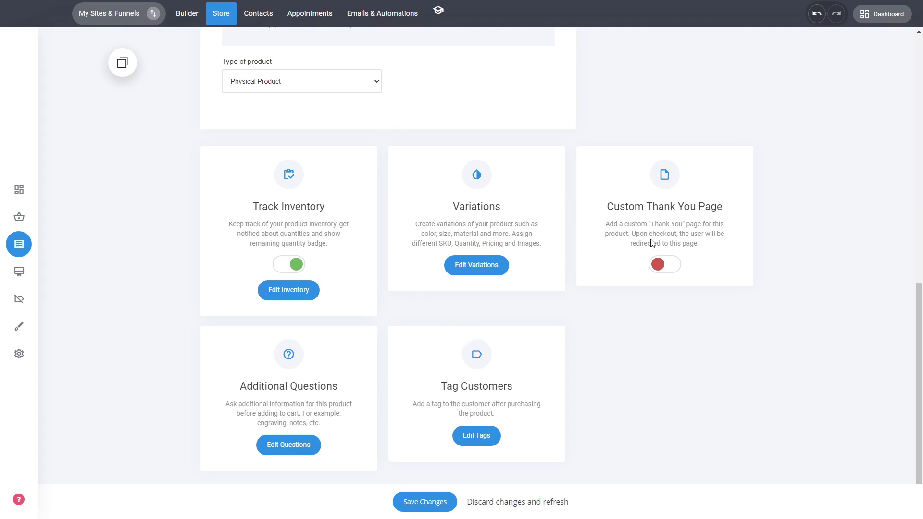
# Try the custom thank-you page with its External Link redirect option, cancel the link selection, and turn the page off again.
pyautogui.click(661, 269)
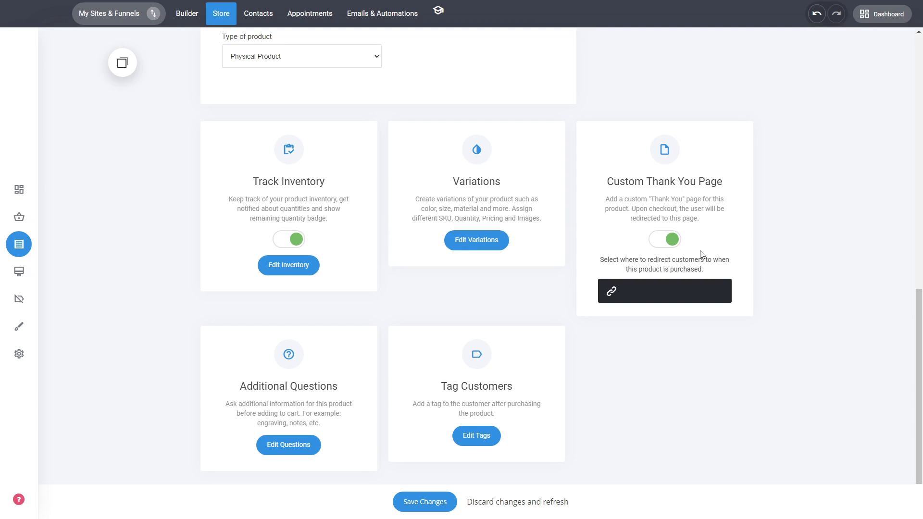
pyautogui.click(668, 293)
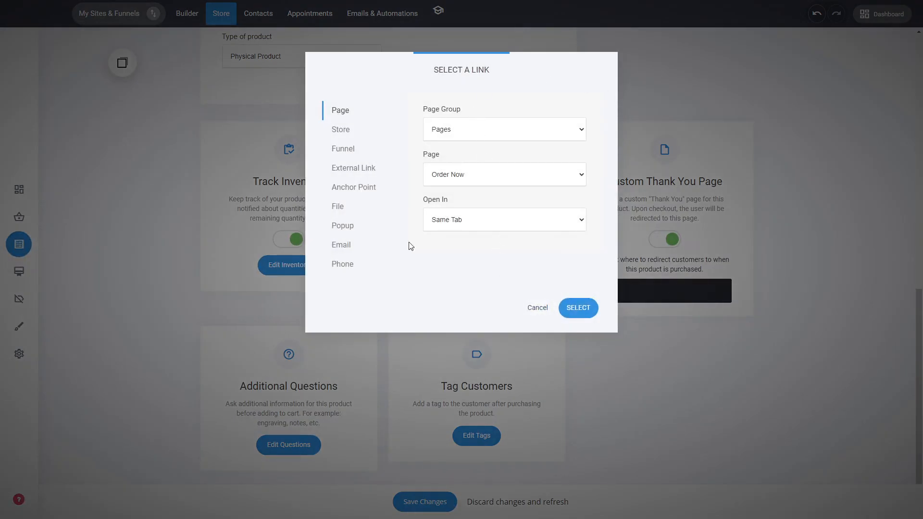
pyautogui.click(371, 169)
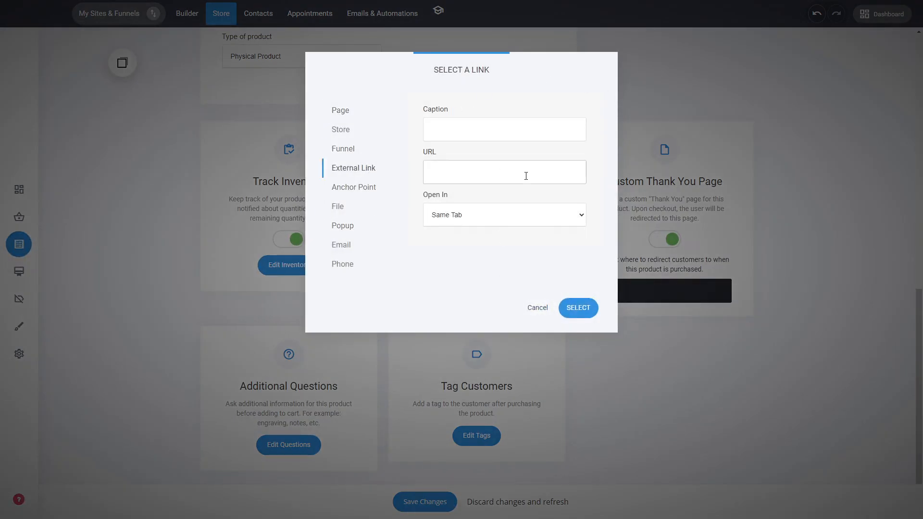
pyautogui.click(534, 309)
pyautogui.click(671, 240)
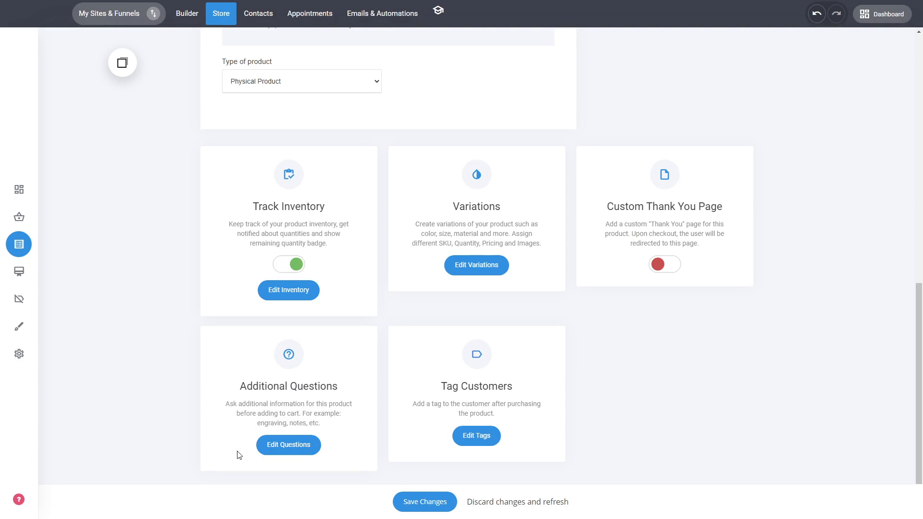
# Try adding a new field to the product's additional questions, delete it again, and close the questions editor.
pyautogui.click(304, 450)
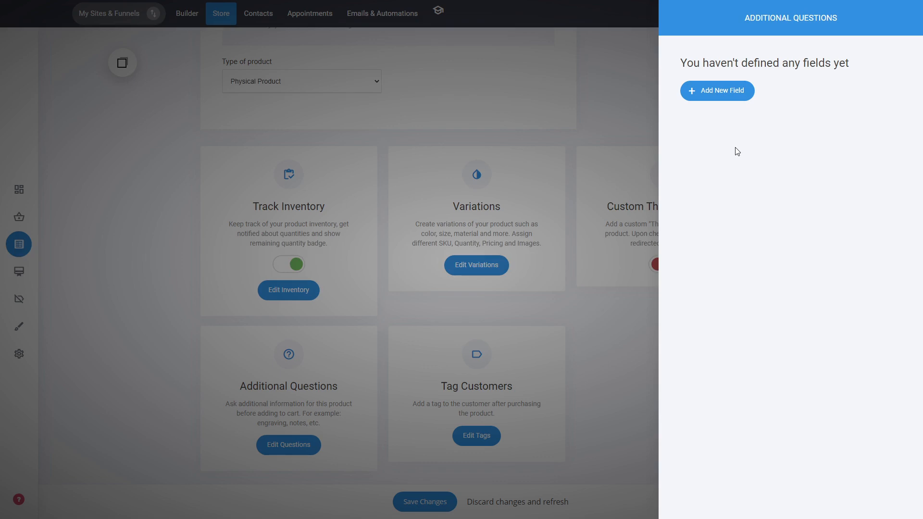
pyautogui.click(725, 96)
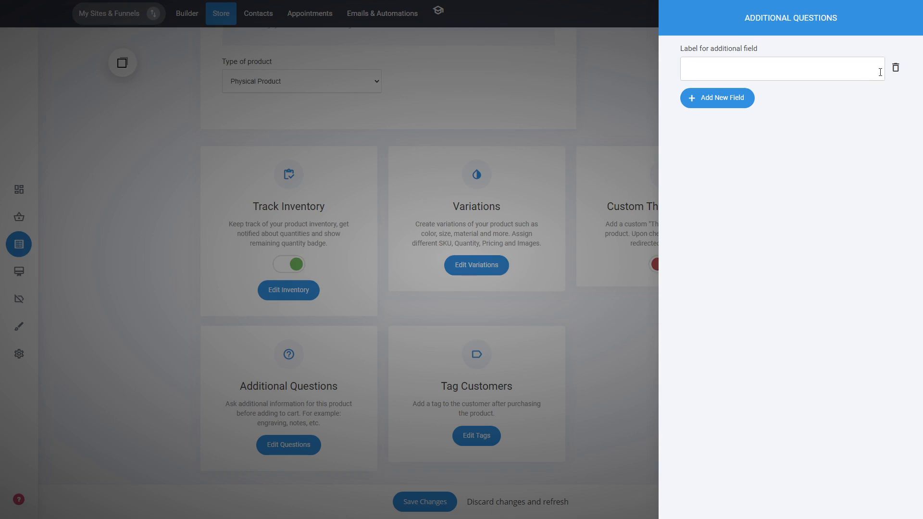
pyautogui.click(895, 67)
pyautogui.click(595, 327)
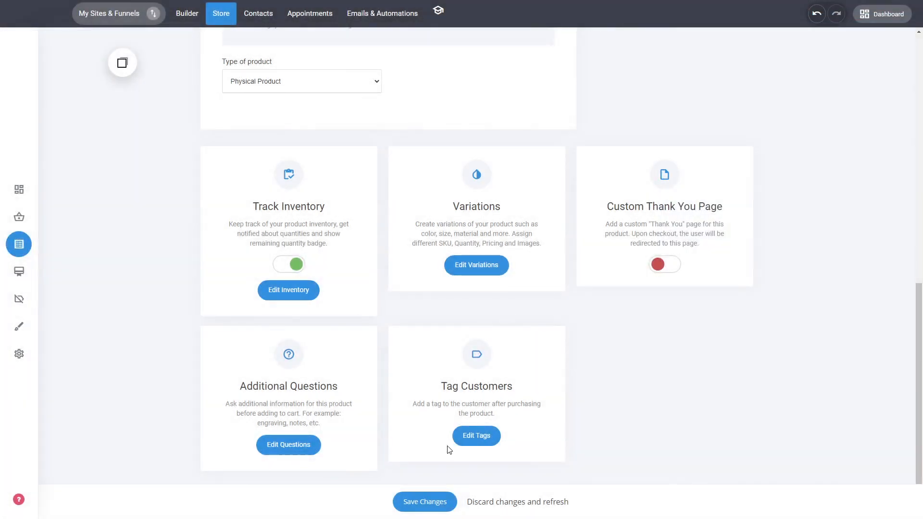
# Create a customer tag named Product 3 and assign it to buyers of this product.
pyautogui.click(498, 438)
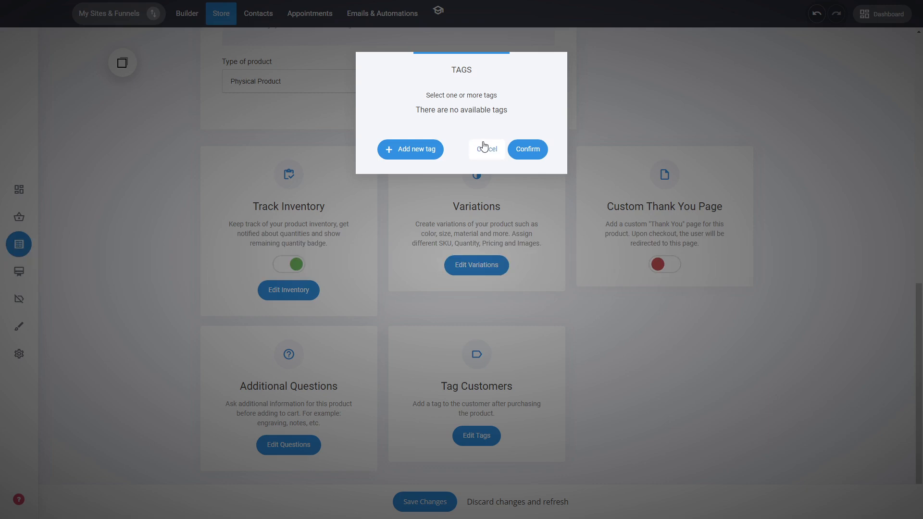
pyautogui.click(438, 149)
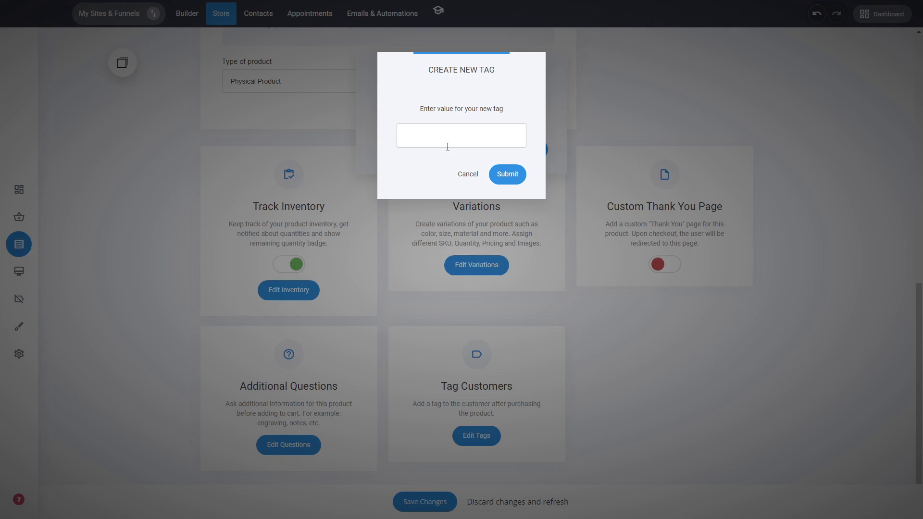
pyautogui.write('Product 3')
pyautogui.click(510, 177)
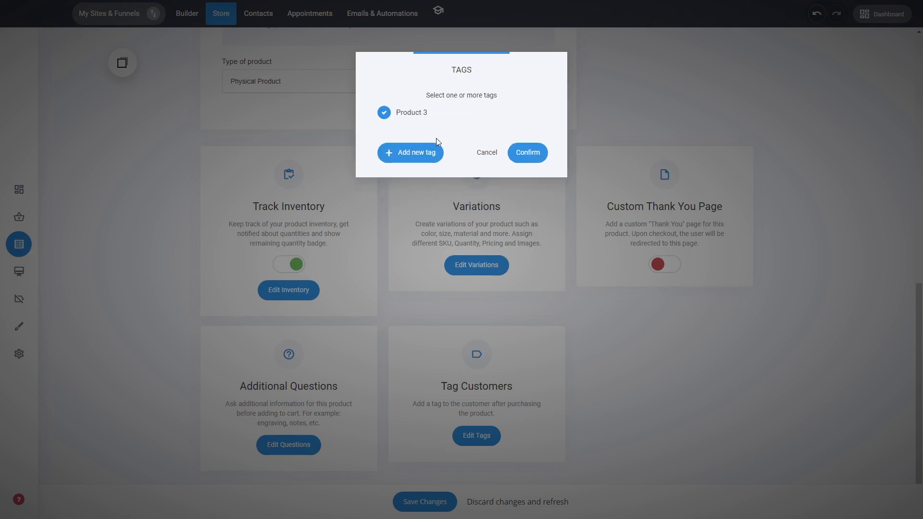
pyautogui.click(524, 158)
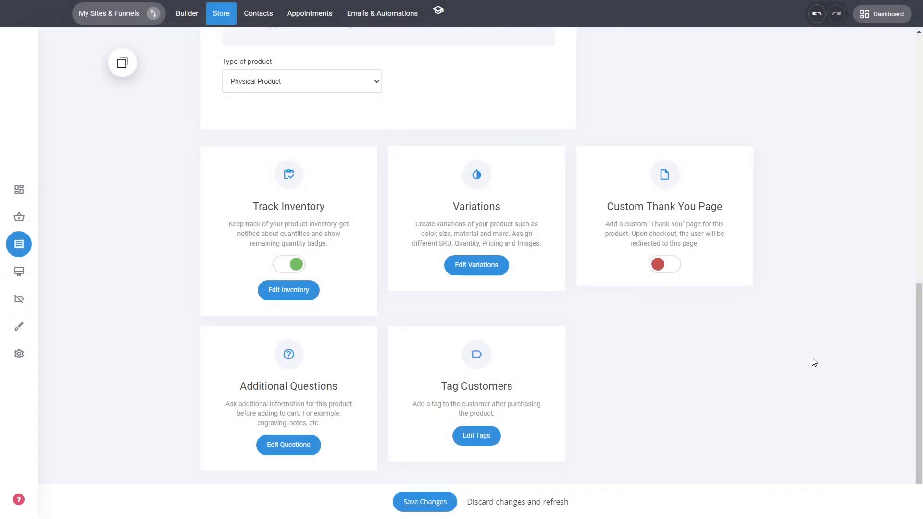
# Save all the changes made to Product One.
pyautogui.moveTo(921, 429); pyautogui.dragTo(920, 188)
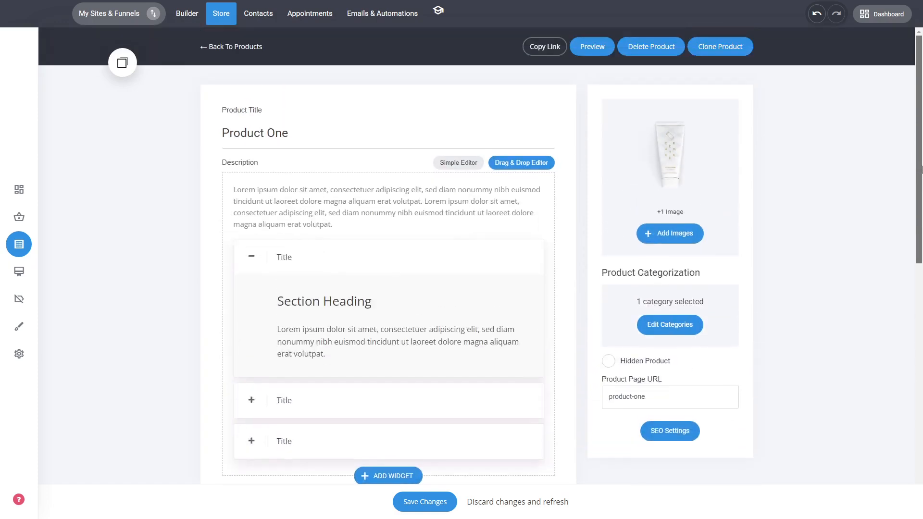
pyautogui.click(432, 503)
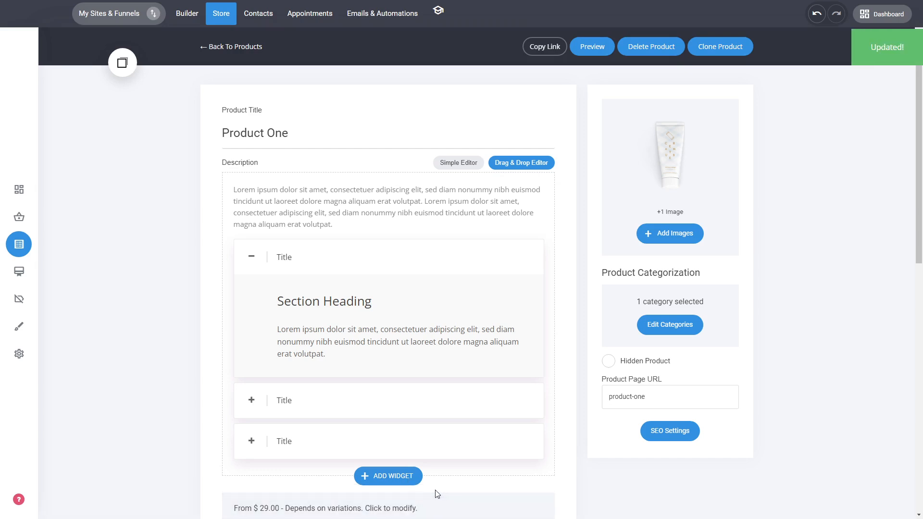
pyautogui.scroll(-1, 783, 336)
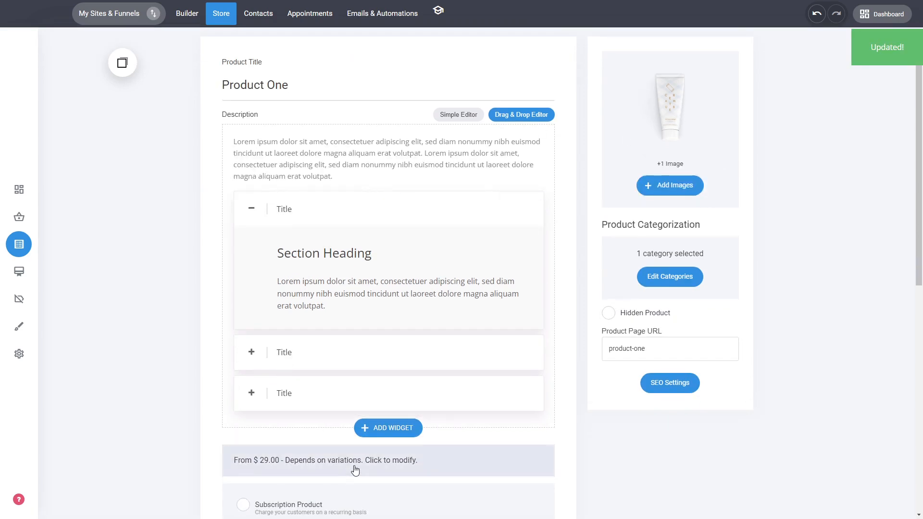
# Review the prices, sale prices and weights of Product One's size and color variations, then close the variations editor.
pyautogui.scroll(-2, 377, 486)
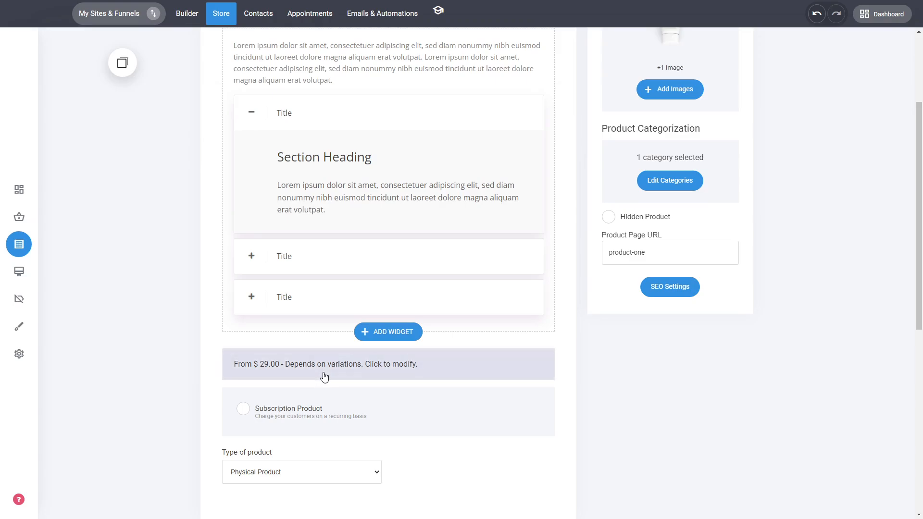
pyautogui.click(324, 374)
pyautogui.scroll(-5, 754, 247)
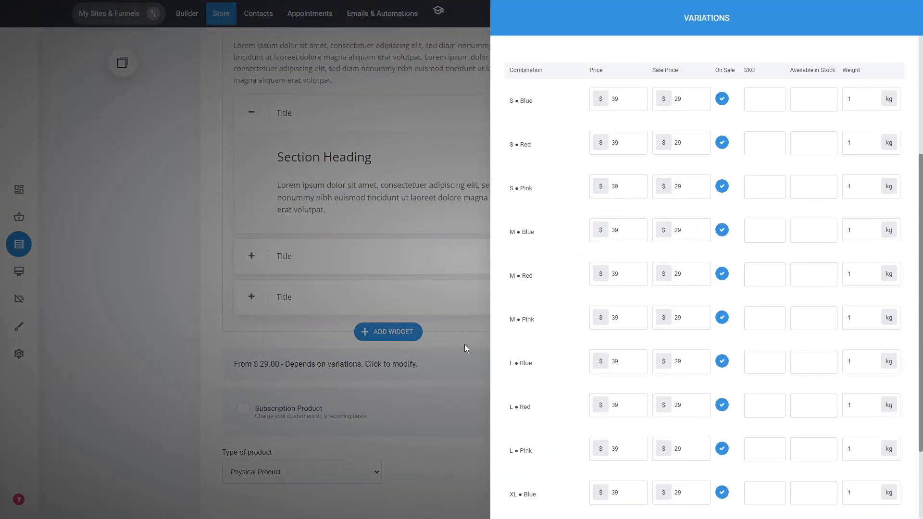
pyautogui.scroll(-3, 645, 185)
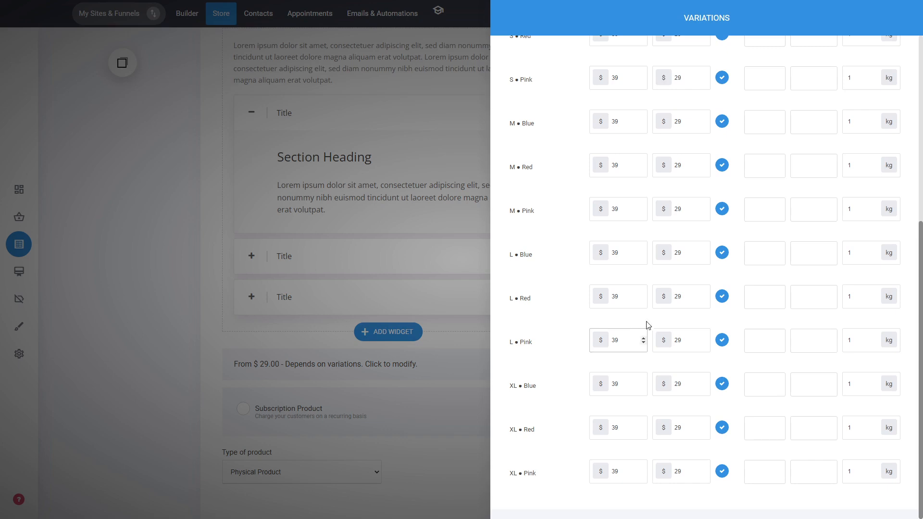
pyautogui.click(440, 313)
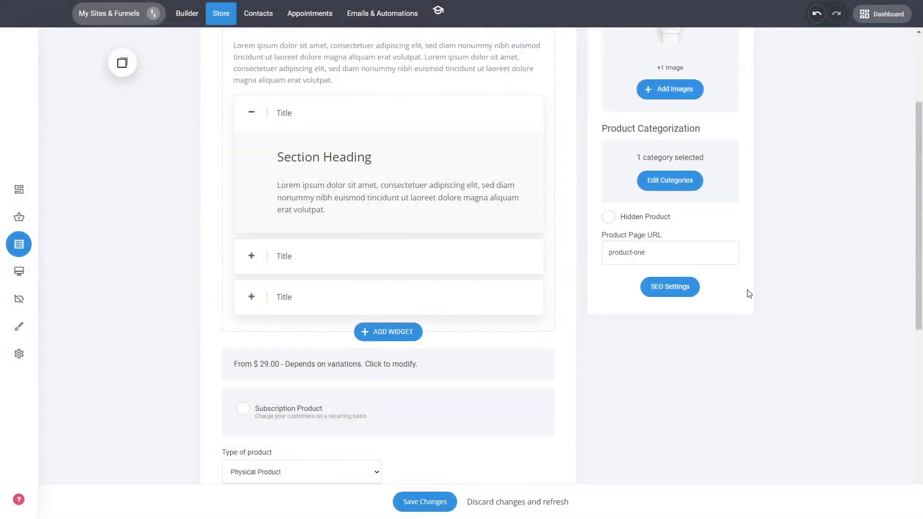
# Save Product One again after closing its variations editor.
pyautogui.scroll(3, 745, 291)
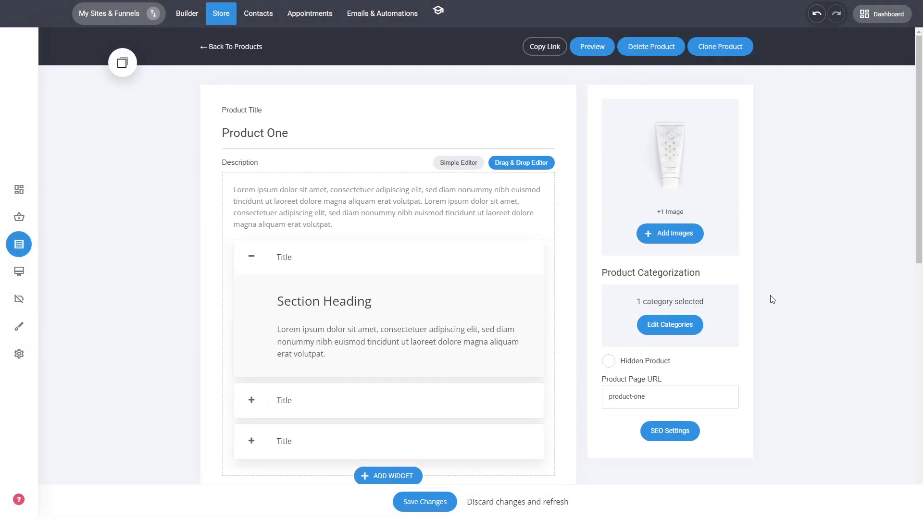
pyautogui.scroll(-1, 920, 121)
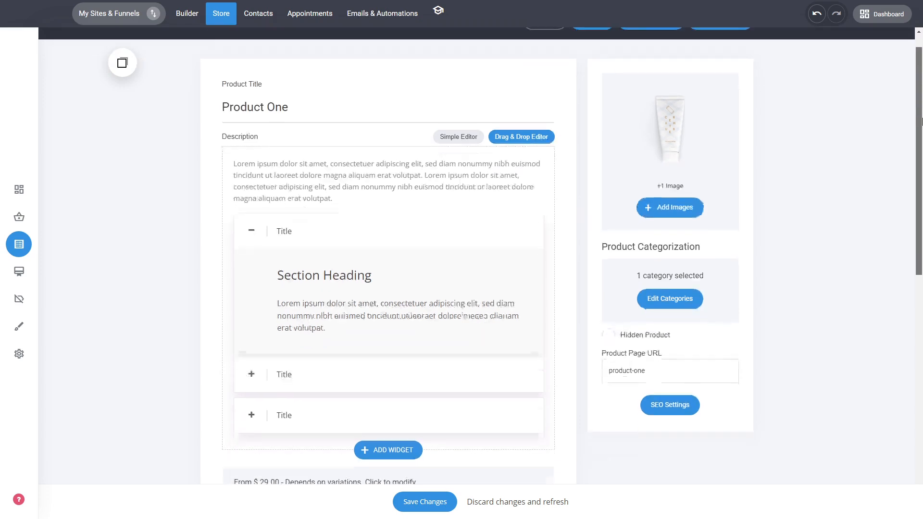
pyautogui.scroll(1, 920, 121)
pyautogui.click(425, 501)
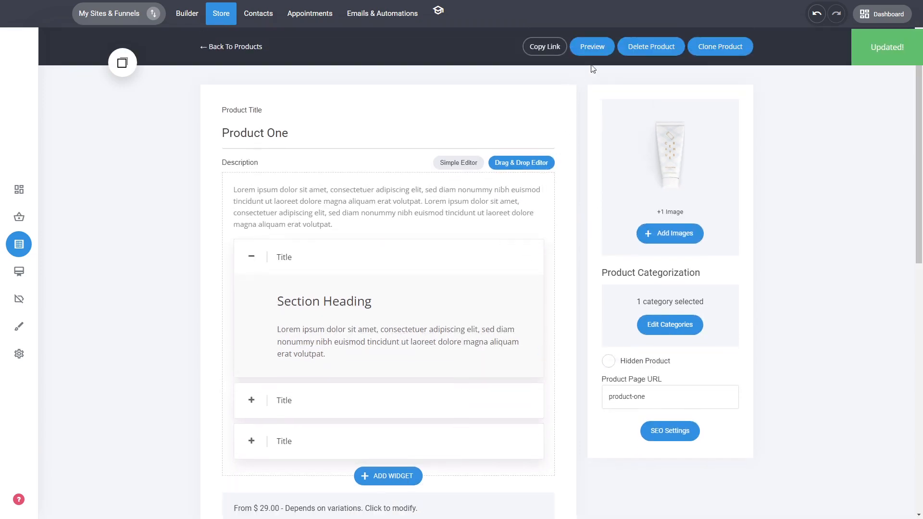
# Preview Product One's store page, check its size selector and expand the second description section, then close the preview.
pyautogui.click(603, 50)
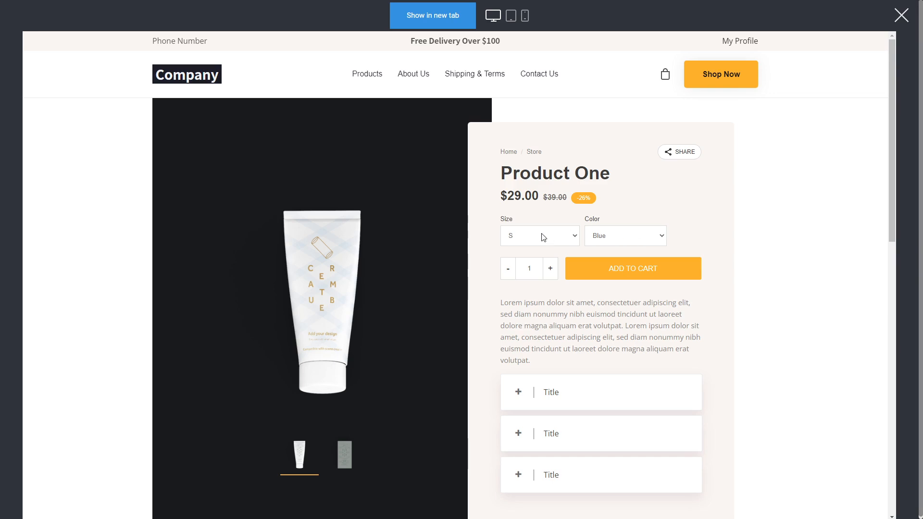
pyautogui.click(573, 238)
pyautogui.click(687, 225)
pyautogui.scroll(-4, 593, 220)
pyautogui.scroll(4, 633, 236)
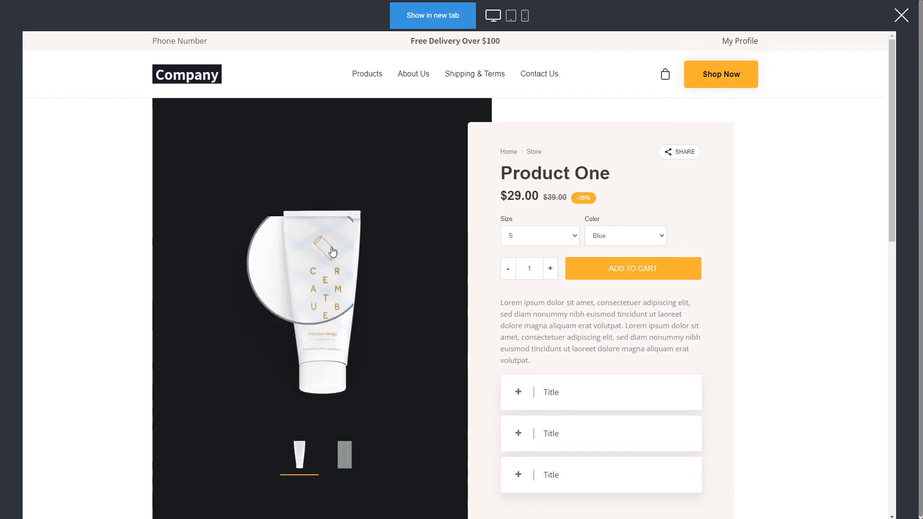
pyautogui.click(573, 431)
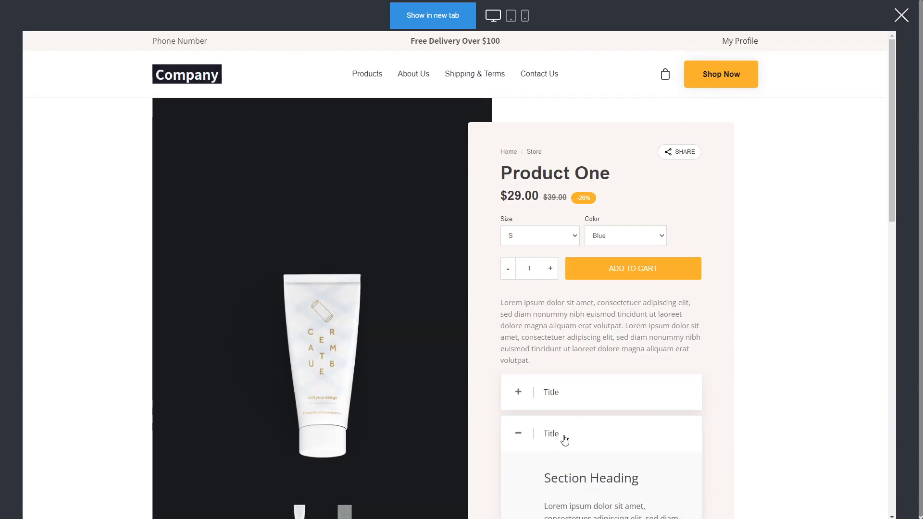
pyautogui.click(905, 21)
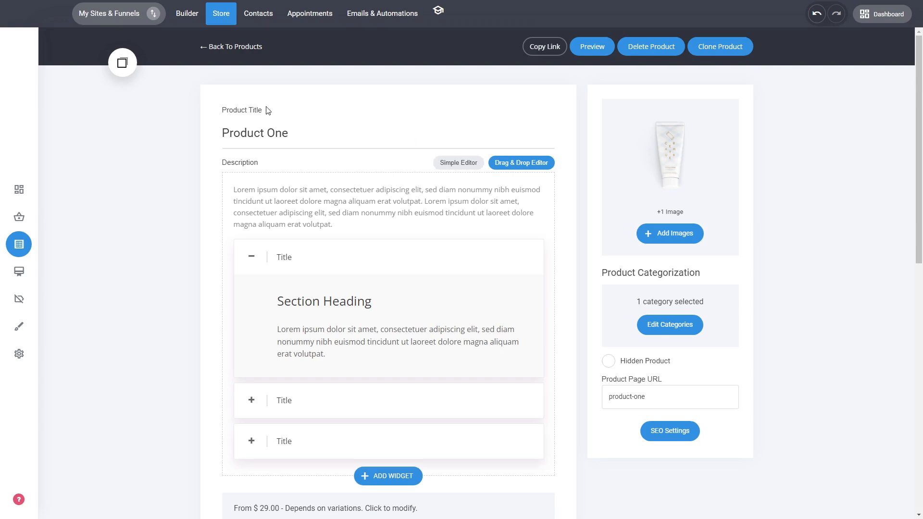
# Look over Product One's remaining settings and return to the store's product list.
pyautogui.scroll(-10, 753, 343)
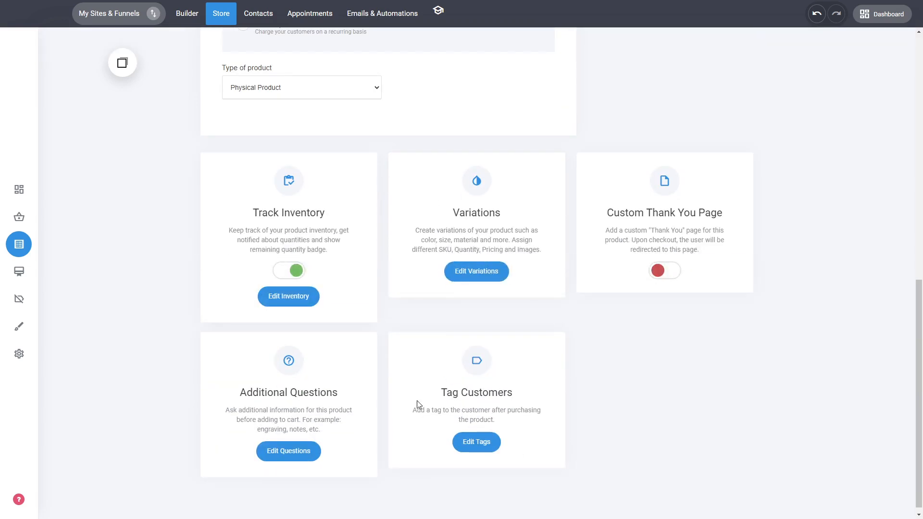
pyautogui.scroll(5, 634, 313)
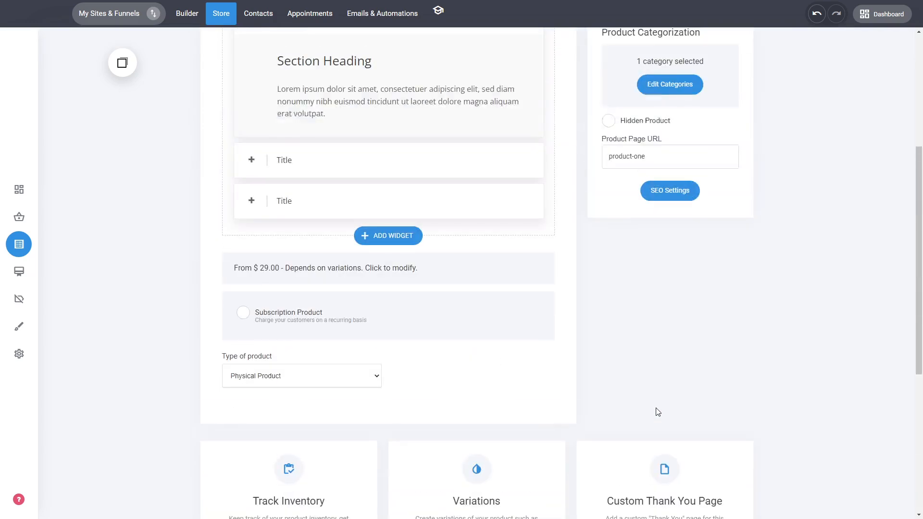
pyautogui.scroll(5, 658, 412)
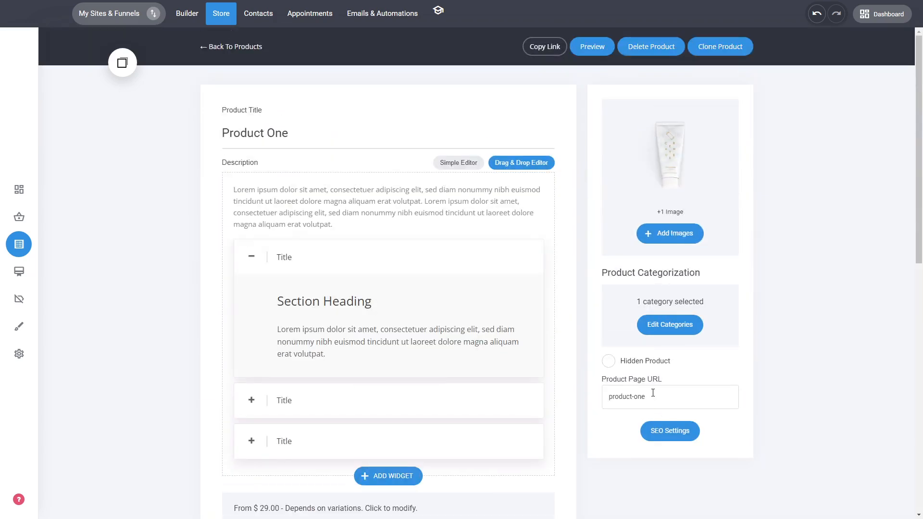
pyautogui.click(239, 46)
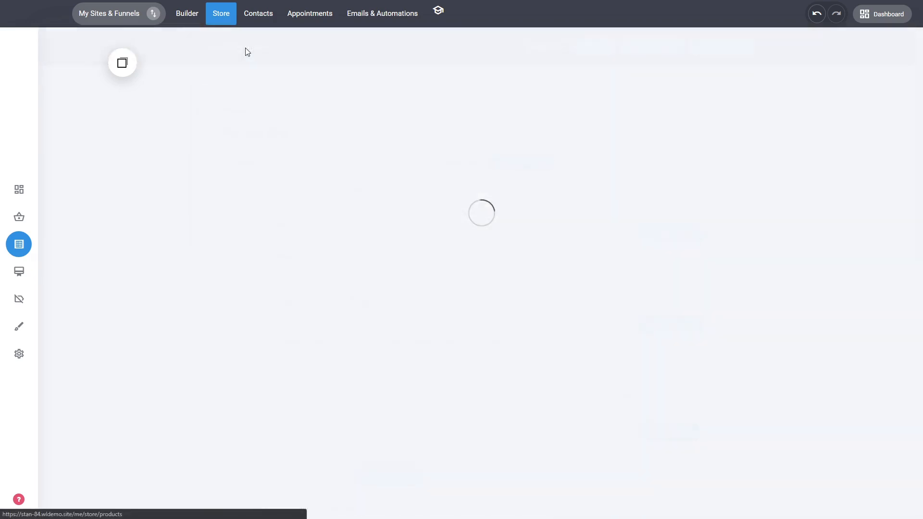